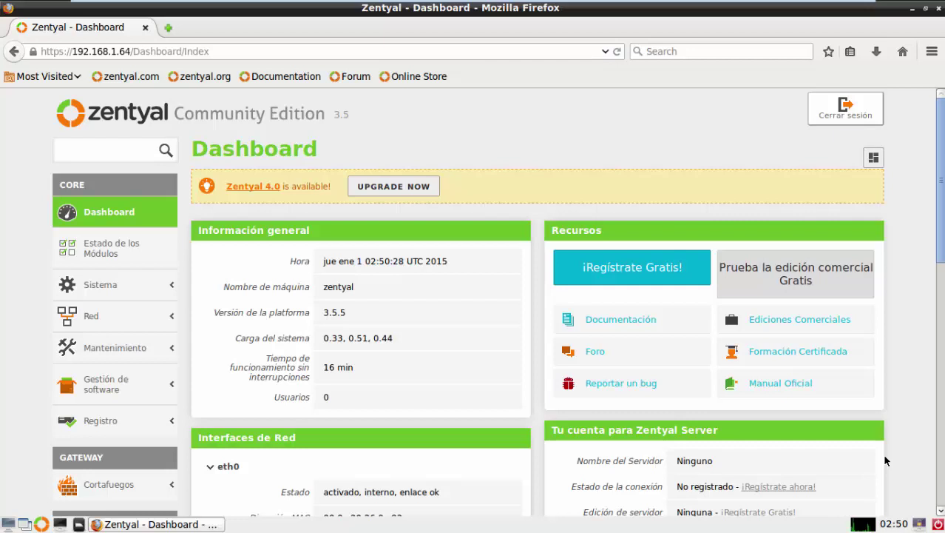
Open Sistema > General and select the Dominio field showing redes.lan under the hostname section.
click(95, 284)
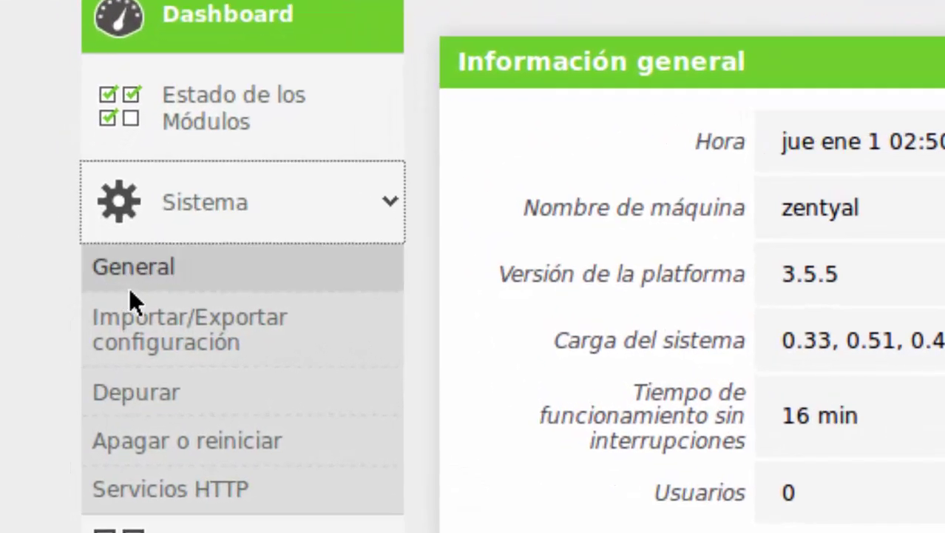
click(145, 272)
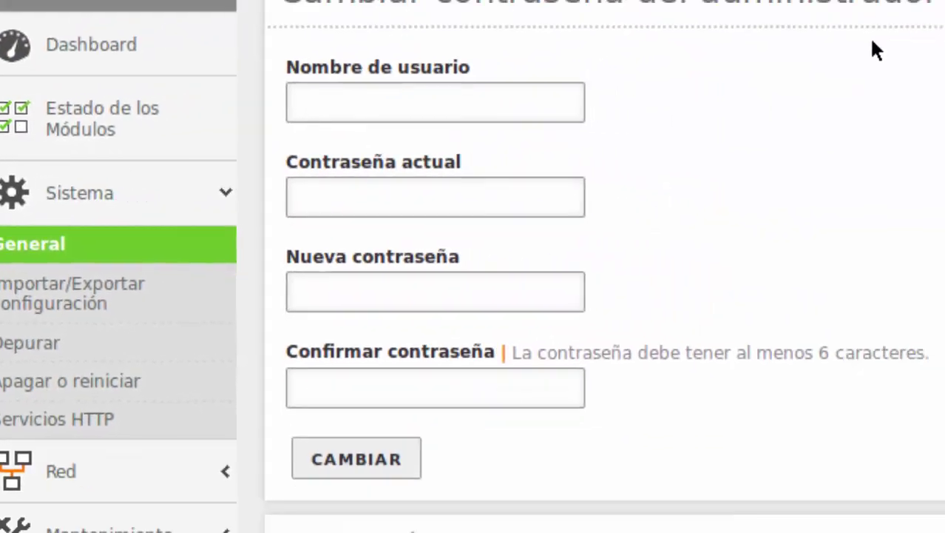
scroll(509, 70, down, 10)
scroll(486, 81, down, 2)
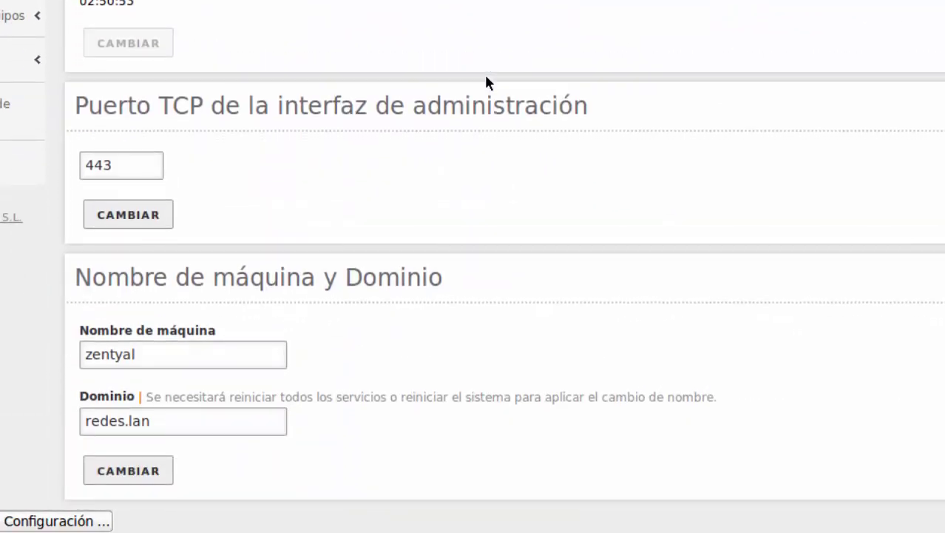
click(177, 430)
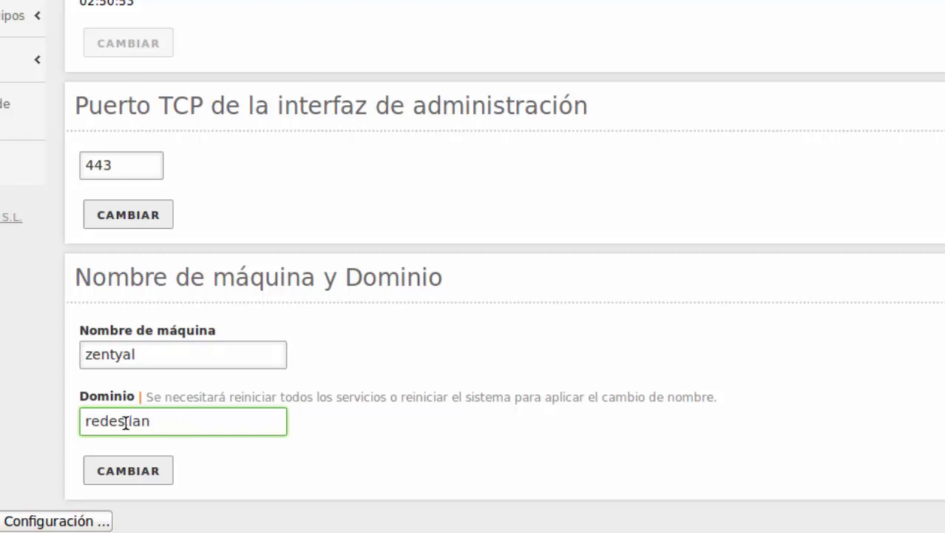
Apply the redes.lan domain change and review the time zone, date and port 443 settings.
click(132, 479)
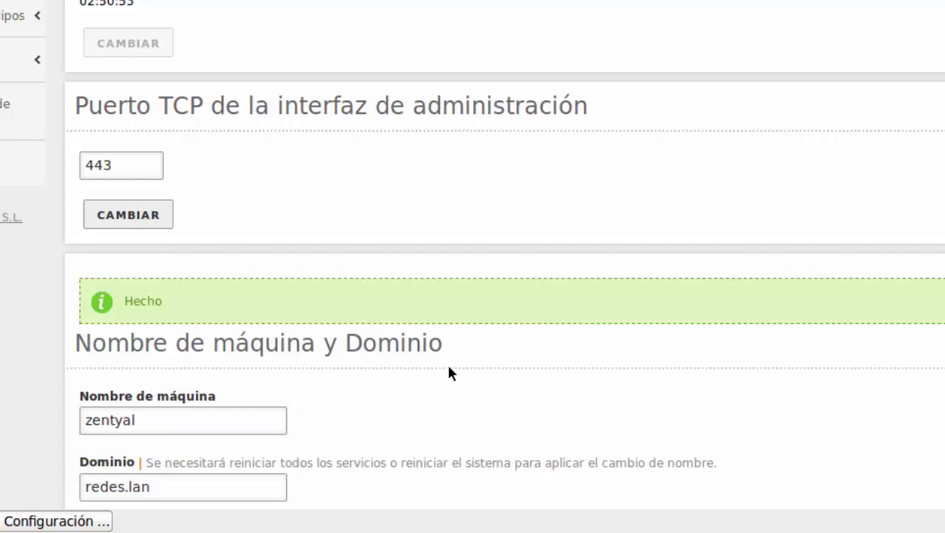
scroll(448, 365, down, 2)
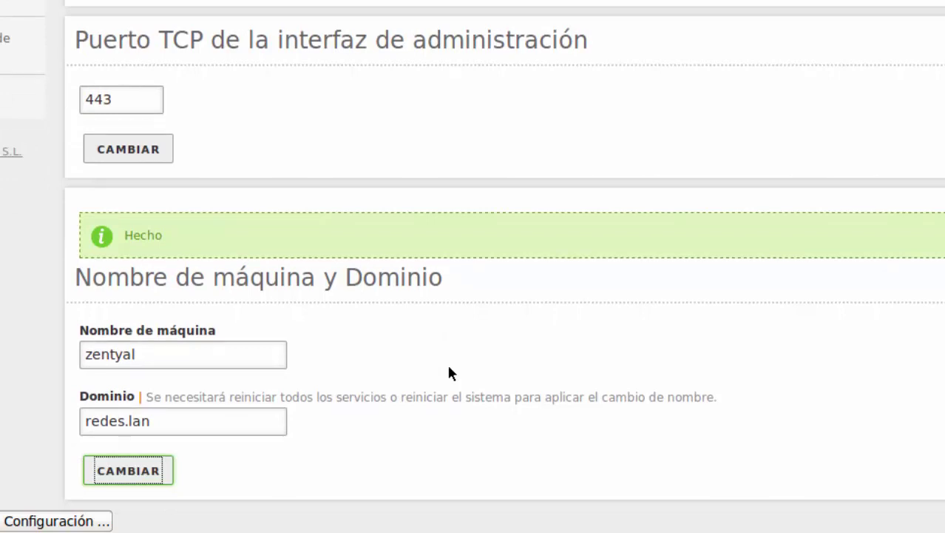
scroll(449, 372, up, 7)
scroll(449, 373, up, 1)
scroll(449, 372, down, 8)
scroll(419, 400, up, 20)
scroll(419, 401, right, 3)
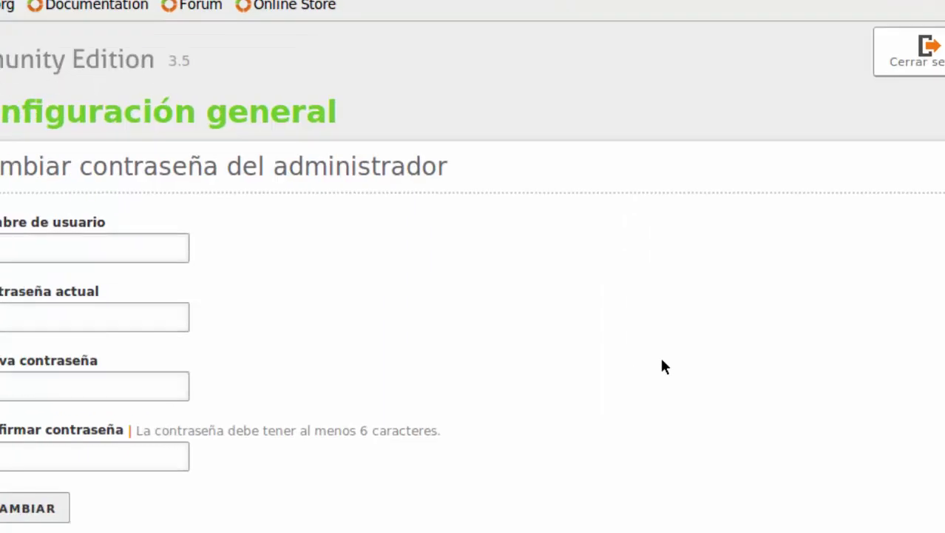
scroll(39, 212, down, 10)
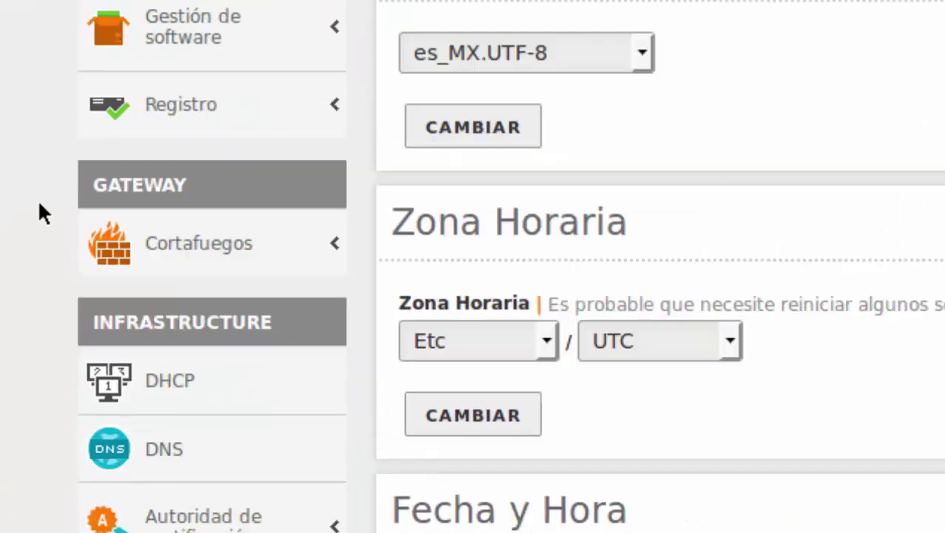
scroll(39, 212, down, 3)
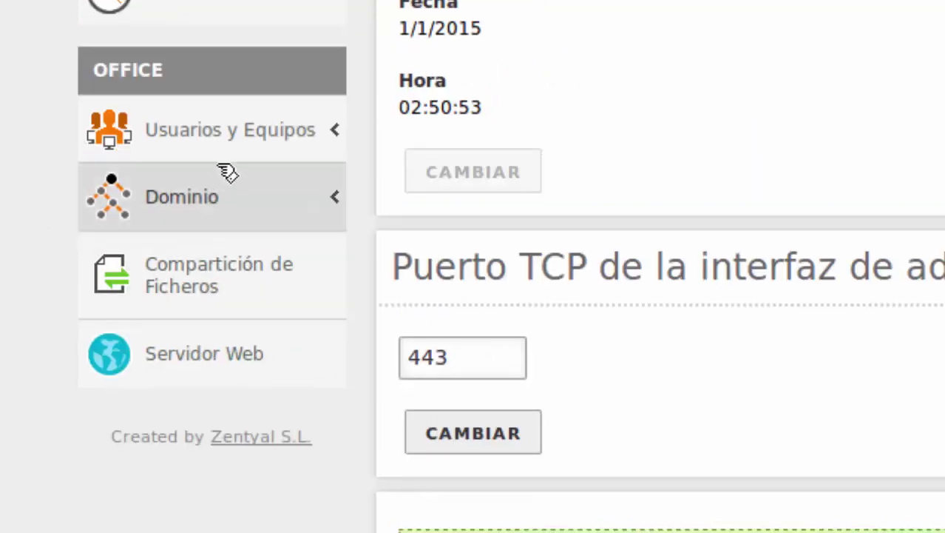
Go to Usuarios y Equipos > Gestionar and select the Groups container in the redes.lan tree.
click(191, 133)
scroll(51, 208, up, 3)
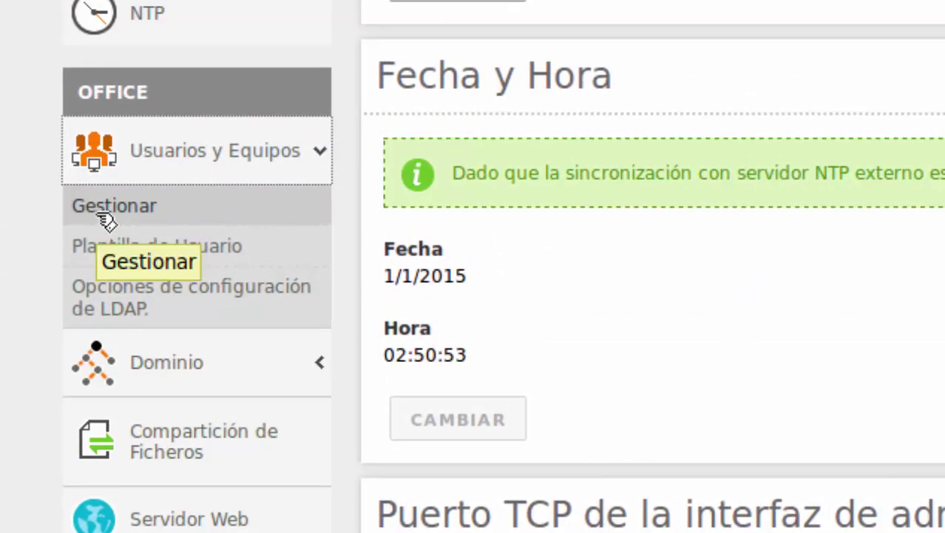
click(103, 218)
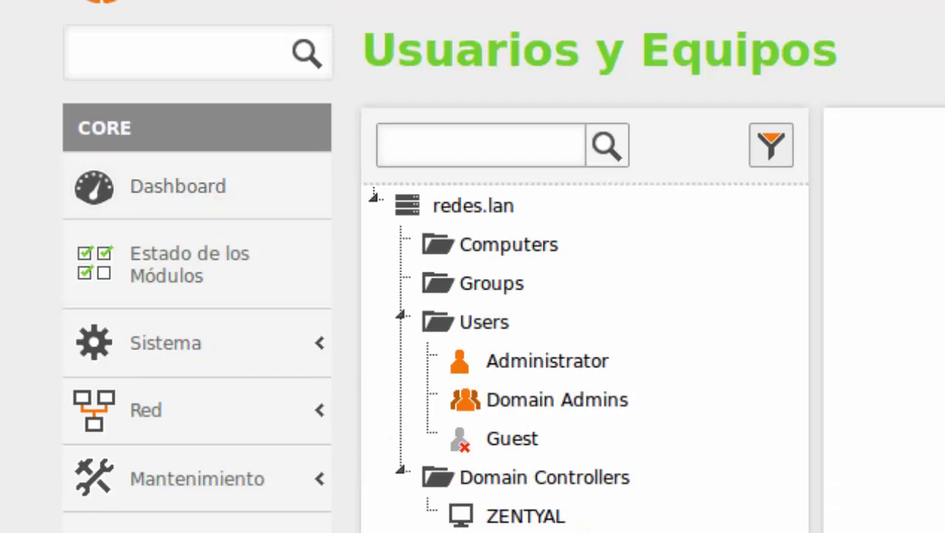
scroll(473, 295, down, 10)
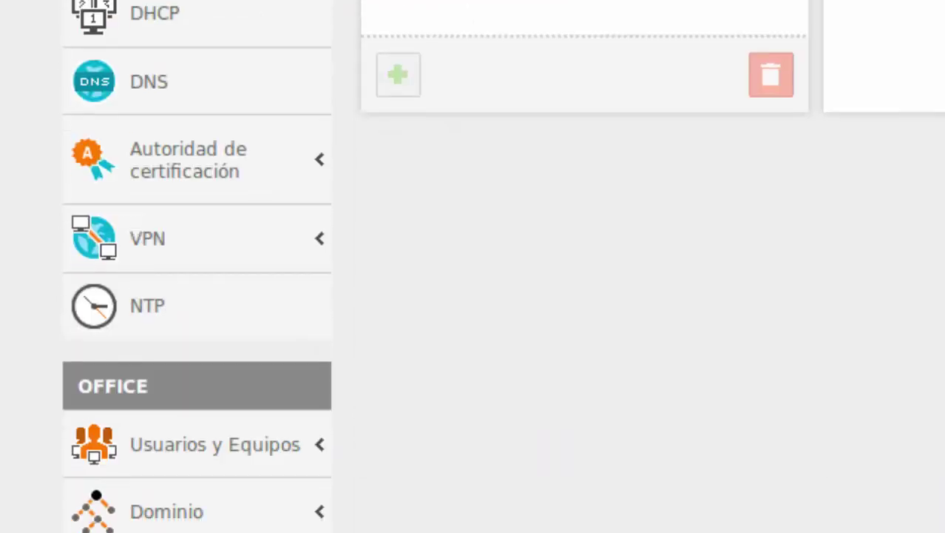
click(225, 454)
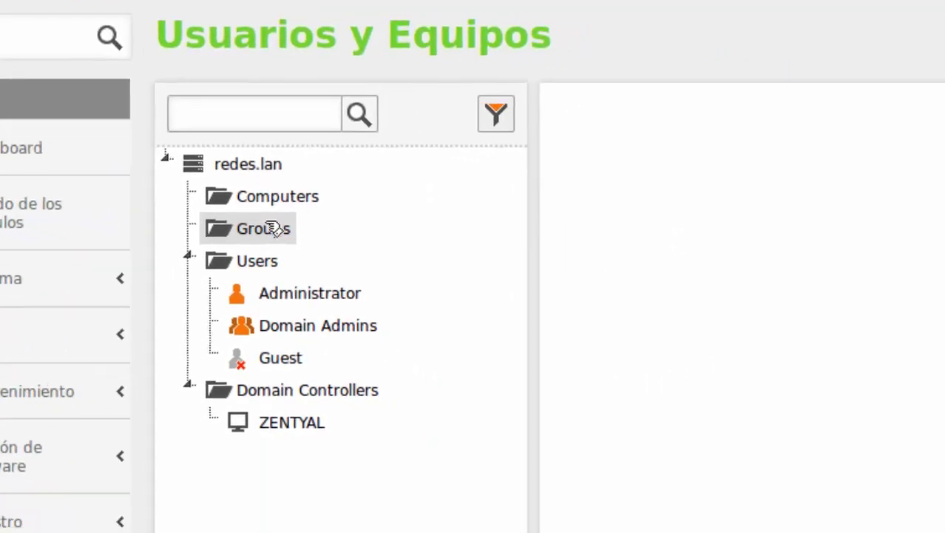
click(272, 228)
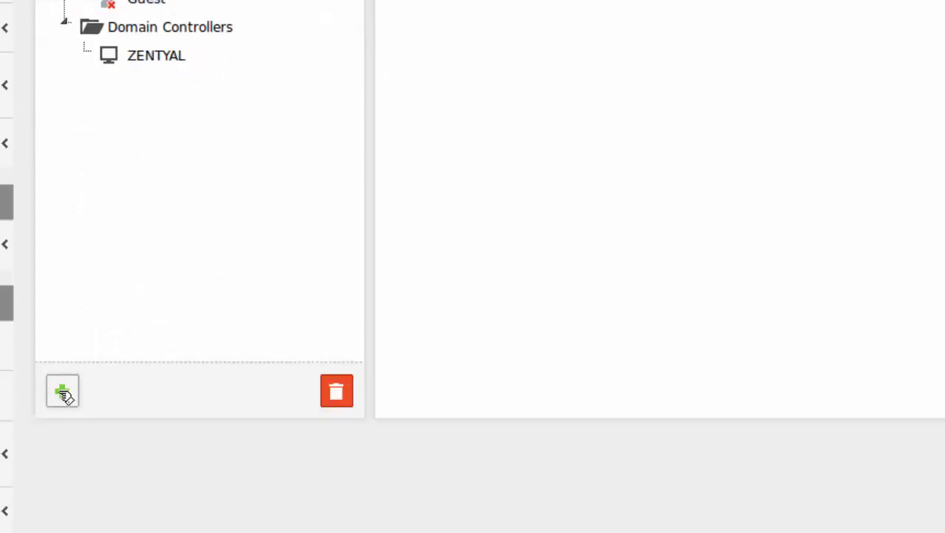
Add a group named Sistemas with the description 'Grupo de Sistemas'.
click(62, 391)
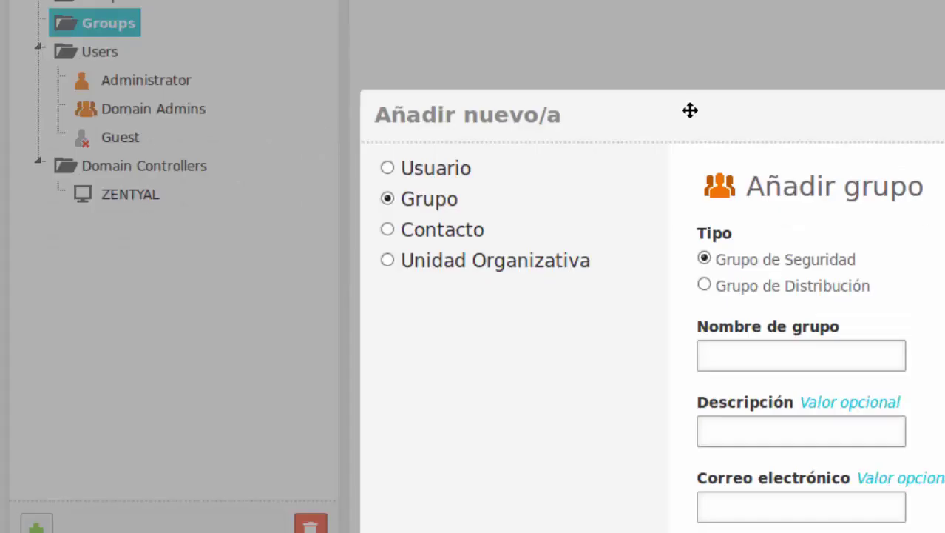
drag(688, 108, 604, 2)
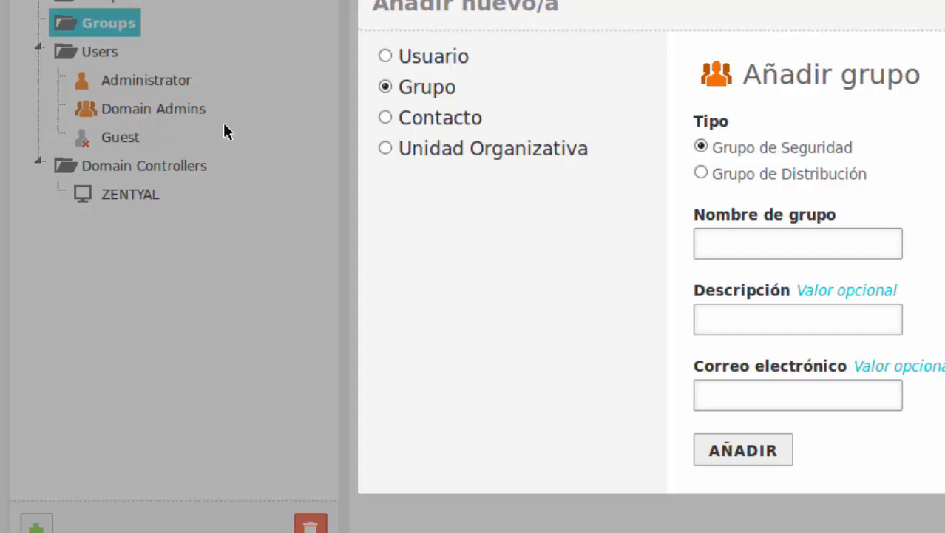
click(769, 238)
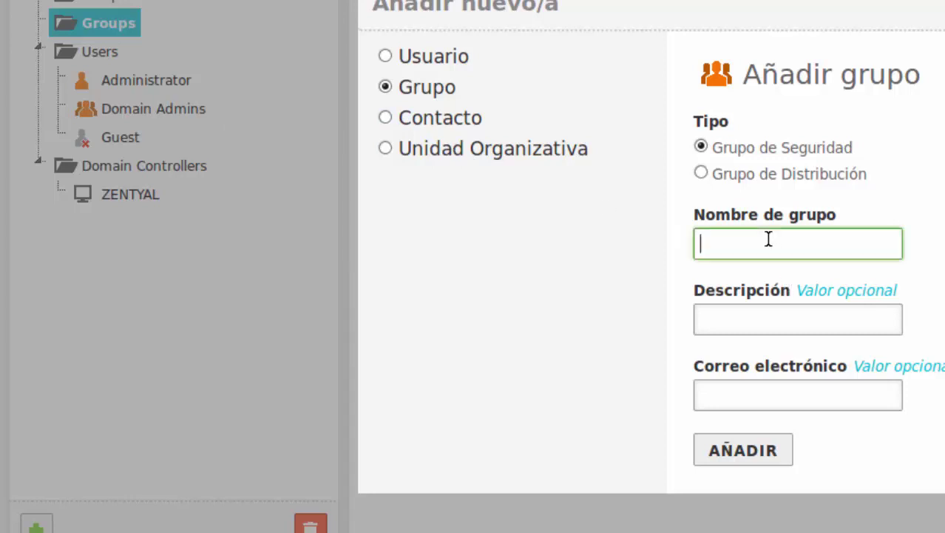
text(Sistemas)
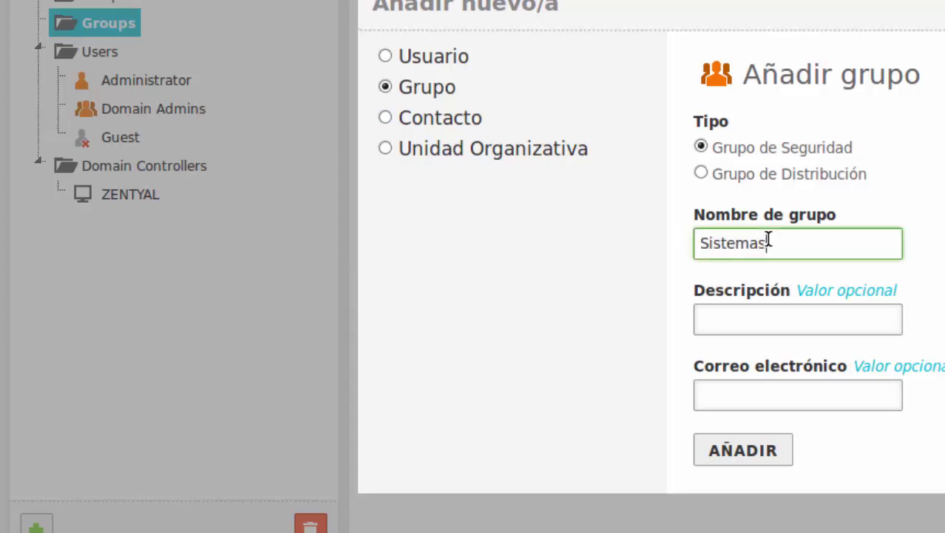
key(Tab)
text(Grup)
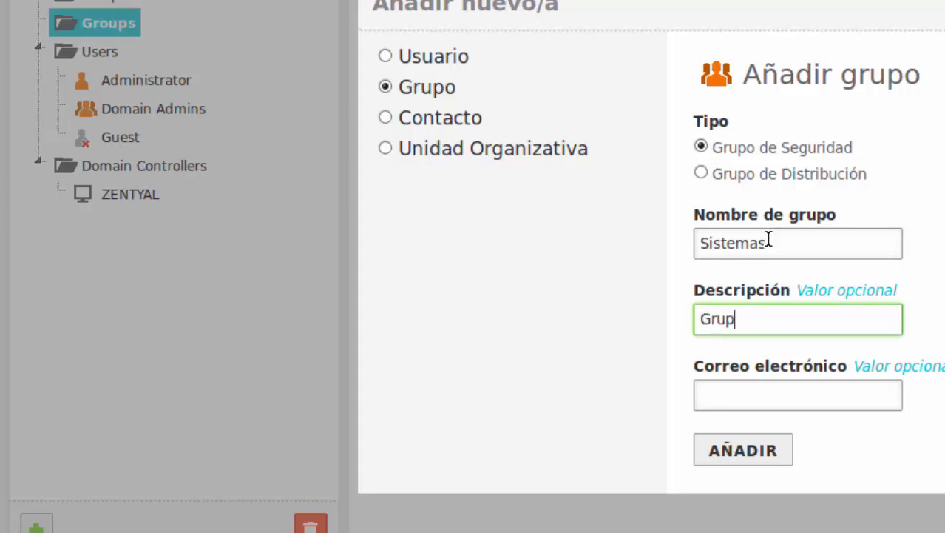
text(o de Sistemas)
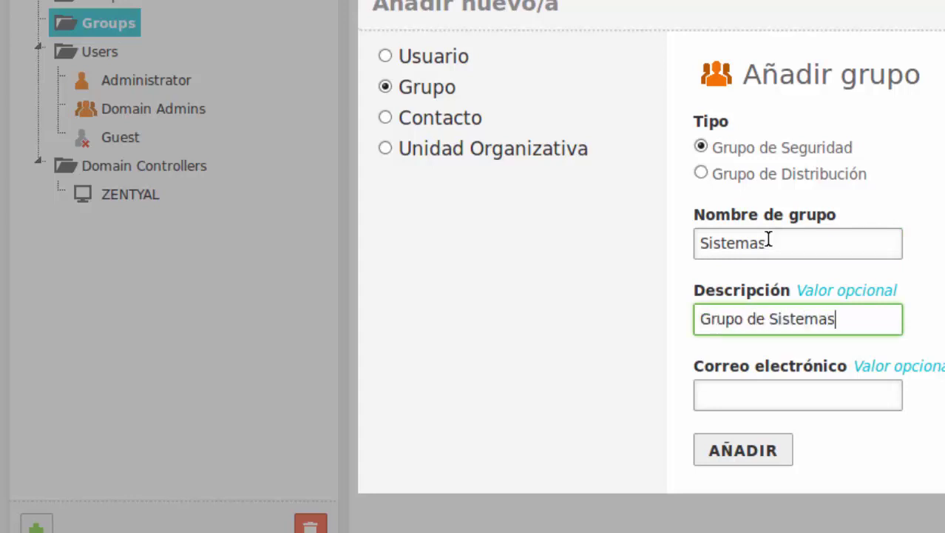
click(733, 463)
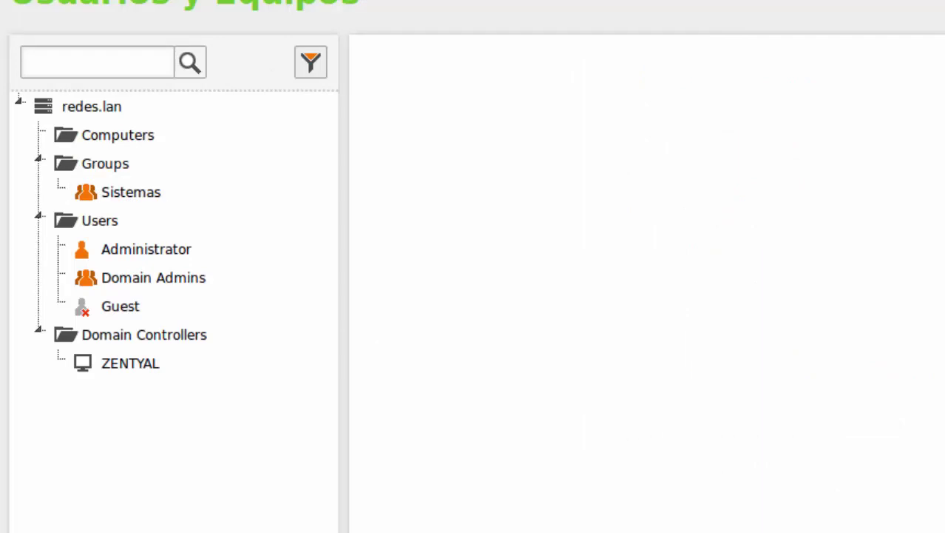
Add a group named Redes with the description 'Grupo de Redes' and confirm it.
scroll(219, 122, down, 3)
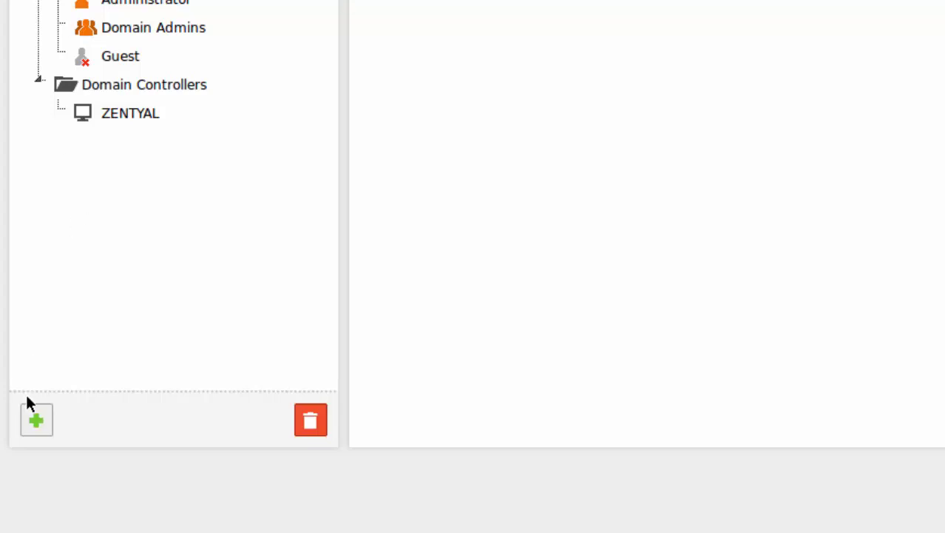
click(50, 423)
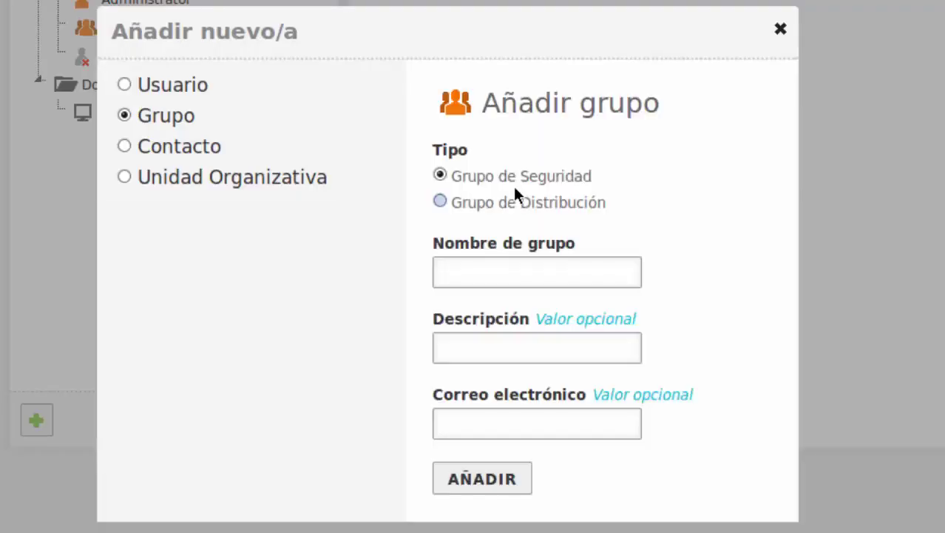
click(511, 264)
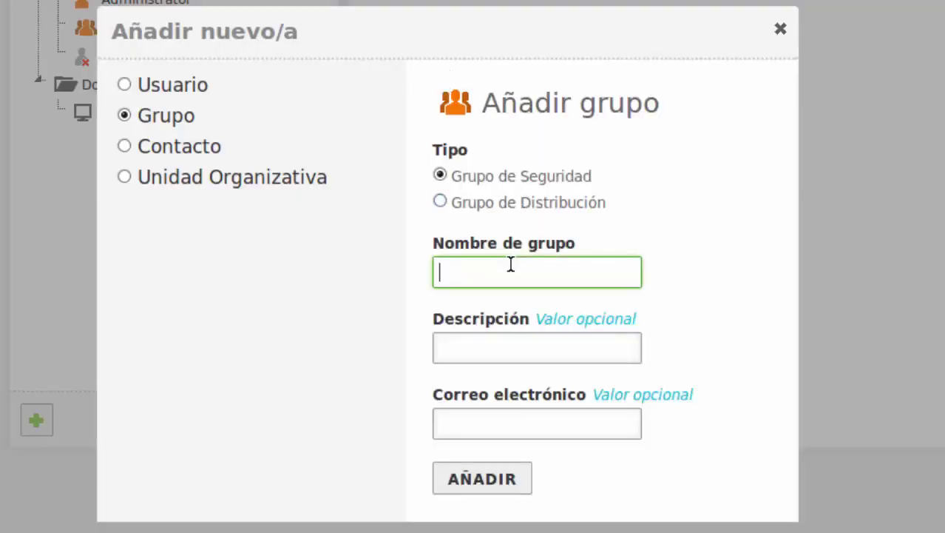
text(Redes)
click(480, 358)
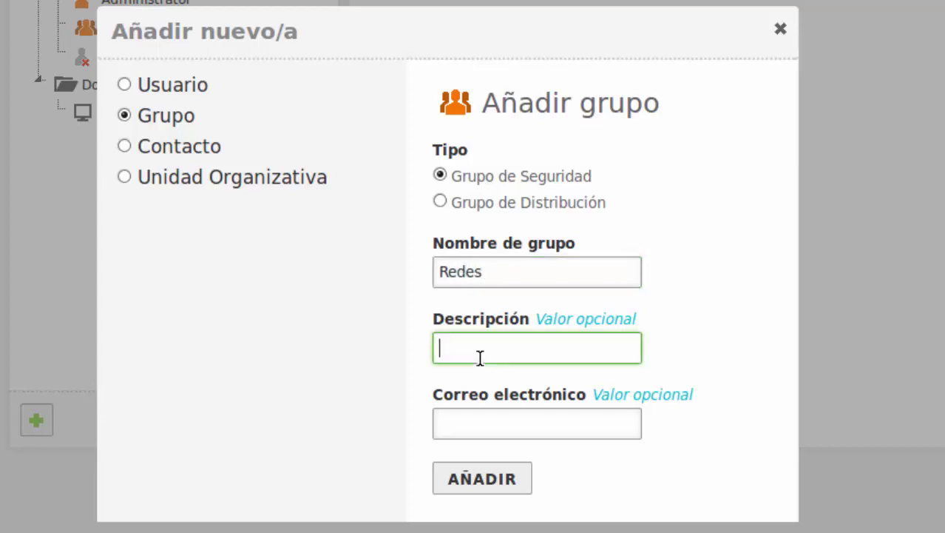
text(Grupo d)
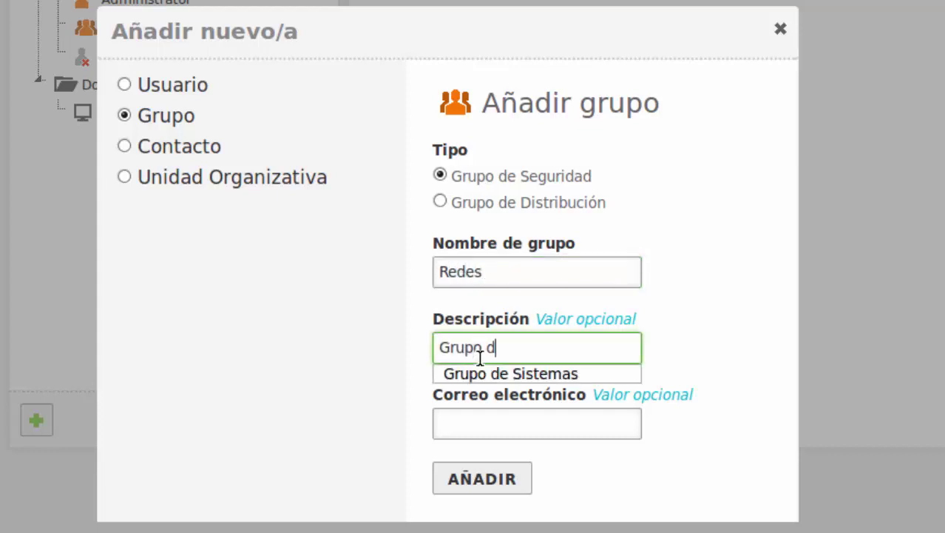
text(e Redes)
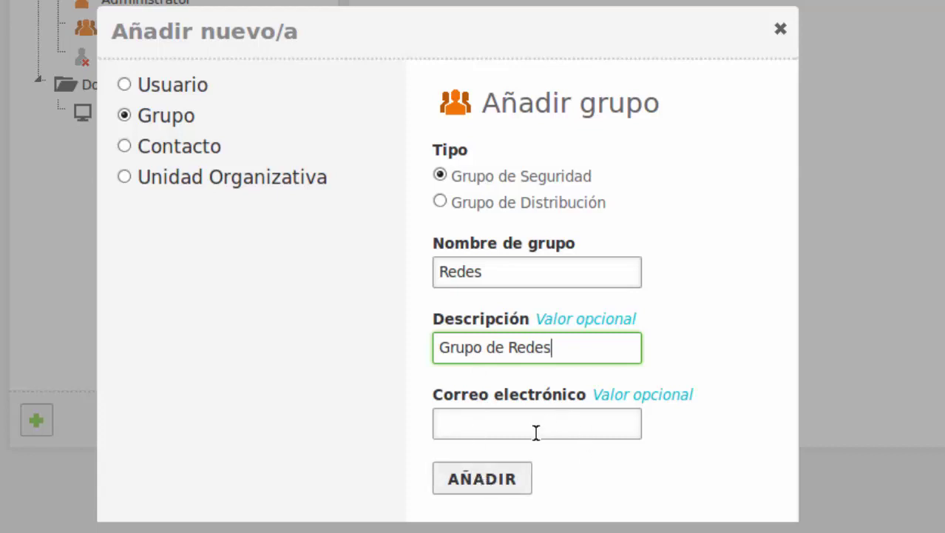
click(487, 486)
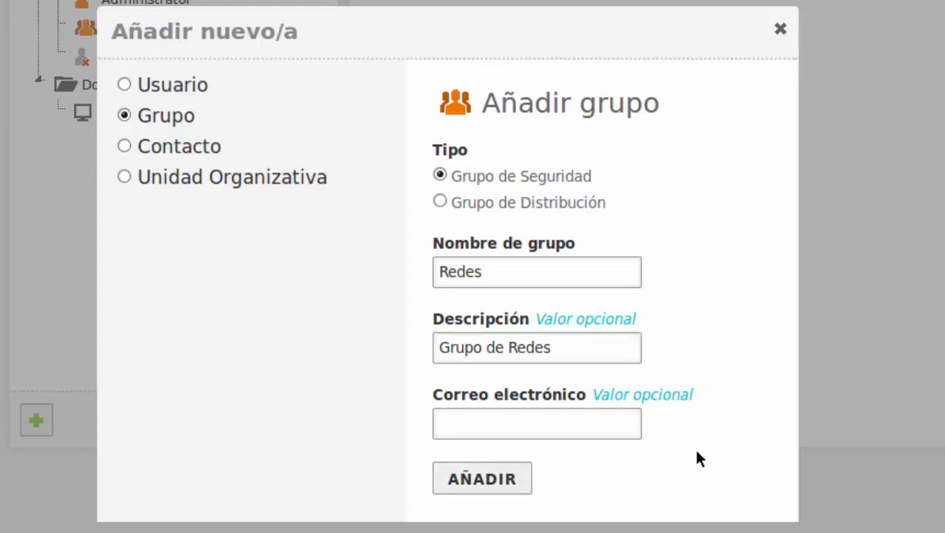
click(513, 486)
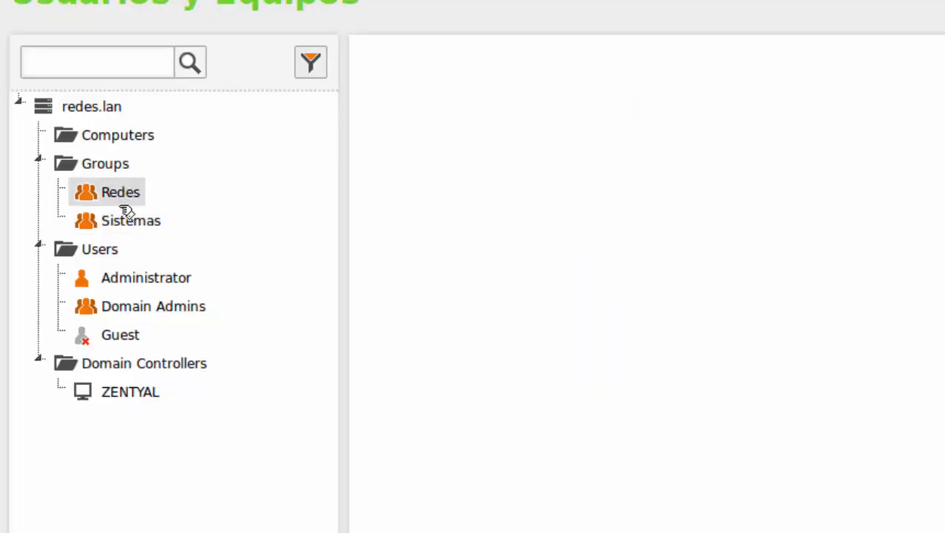
Start a new user under Users, entering the user's username, first name and surname.
click(101, 256)
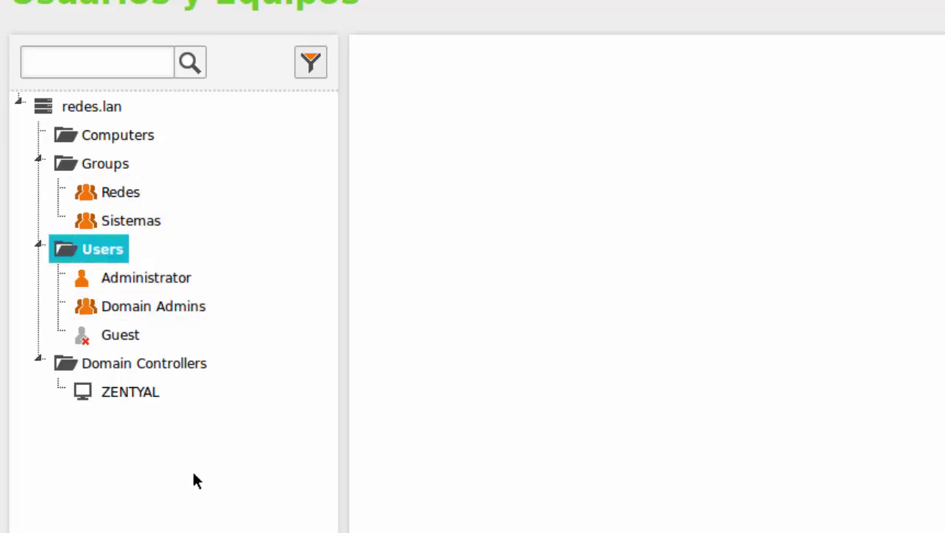
scroll(238, 324, down, 5)
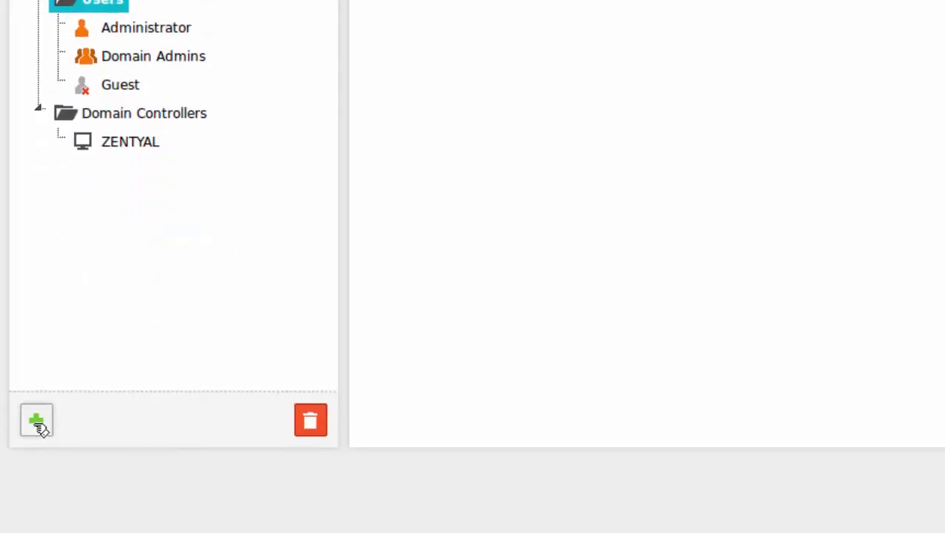
click(37, 421)
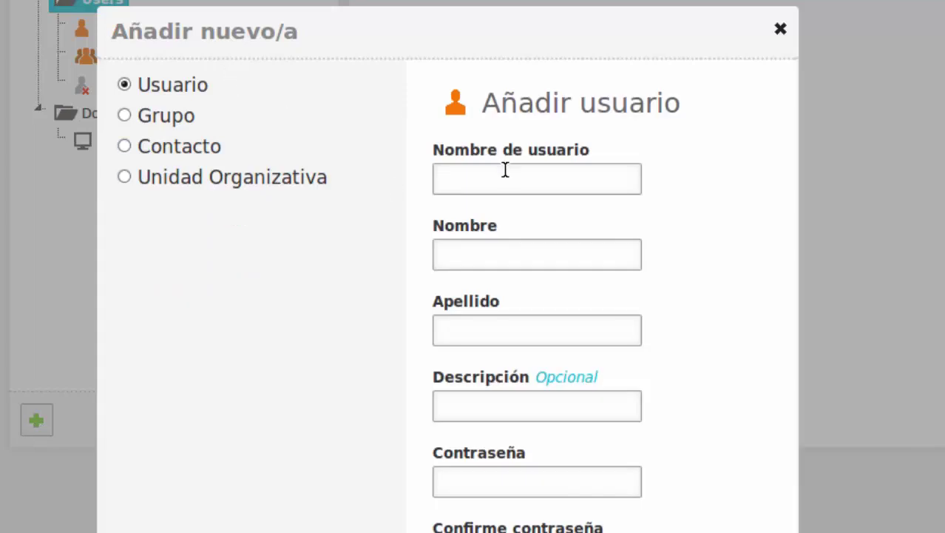
click(514, 180)
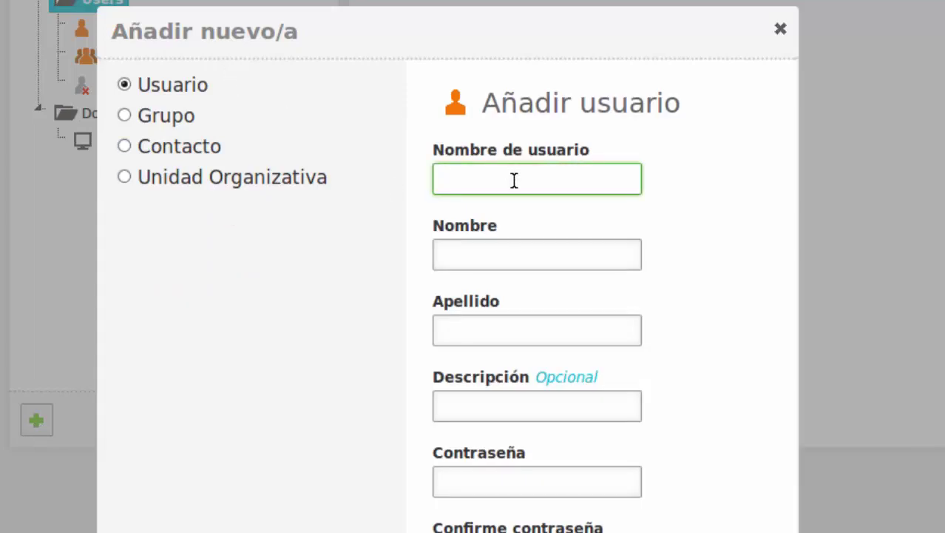
text(danny)
key(Tab)
text(daniel)
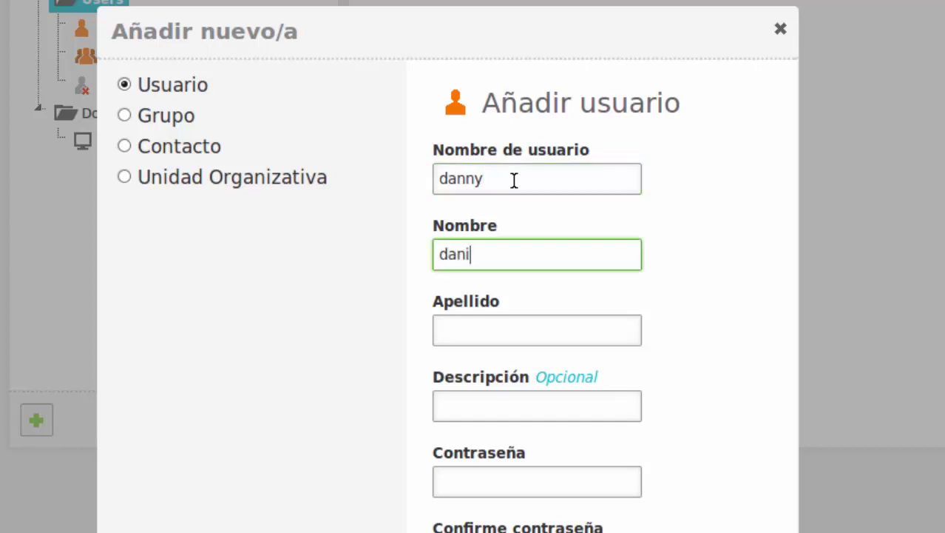
key(Tab)
text(per)
key(BackSpace)
key(BackSpace)
text(z)
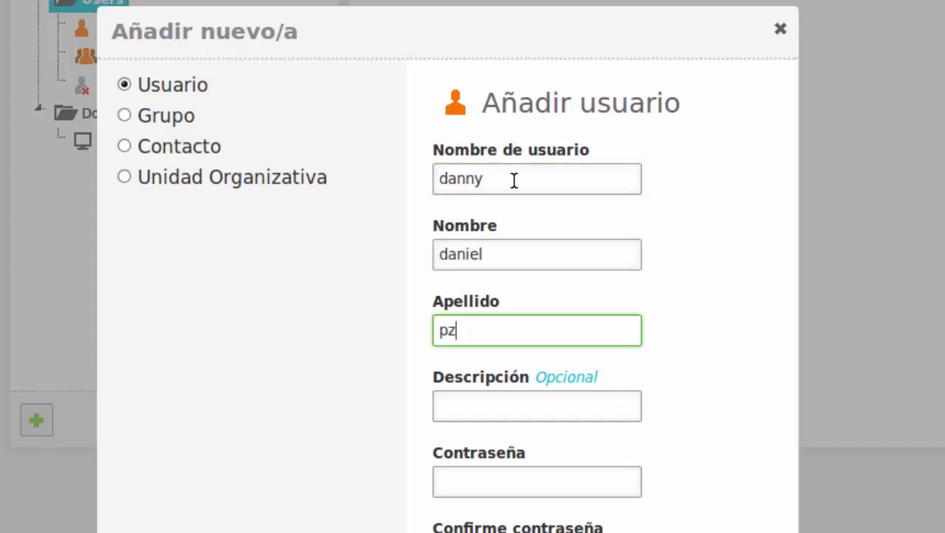
Set the user's password and confirmation, choose the Domain Admins group, and create the user.
scroll(793, 344, down, 3)
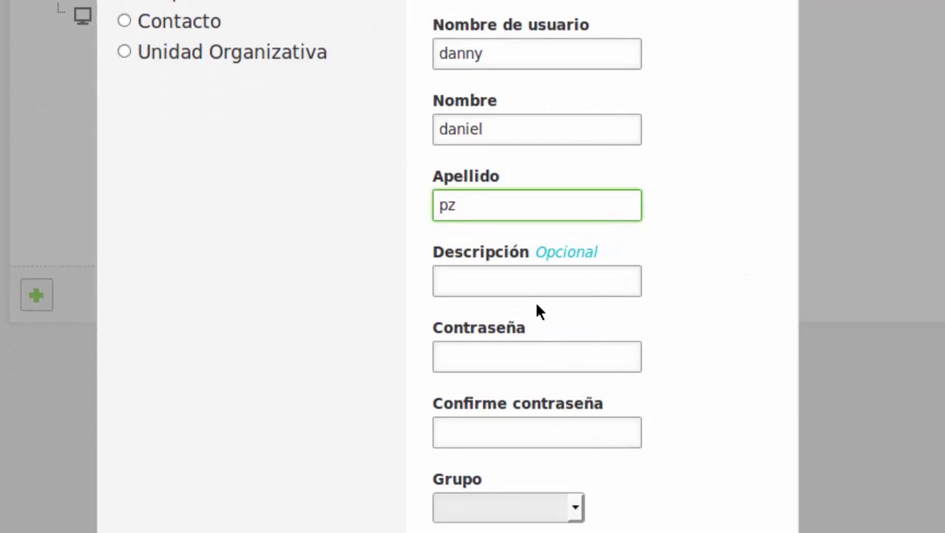
click(525, 365)
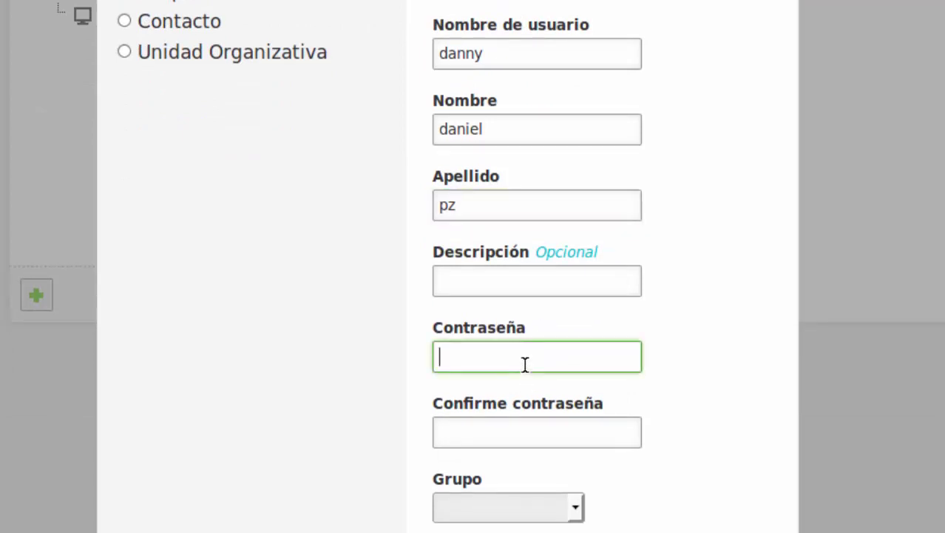
text(1234567)
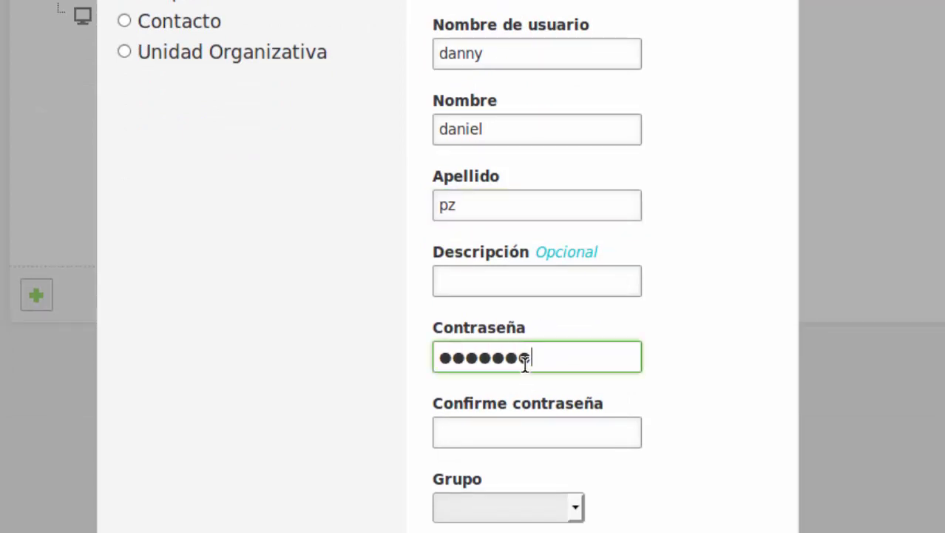
text(8)
key(Tab)
text(12345)
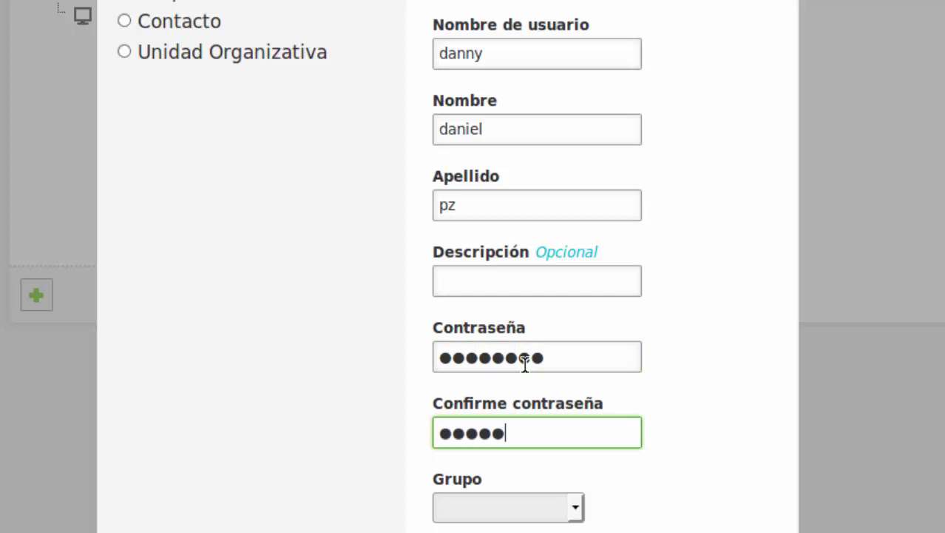
text(678)
scroll(746, 349, down, 4)
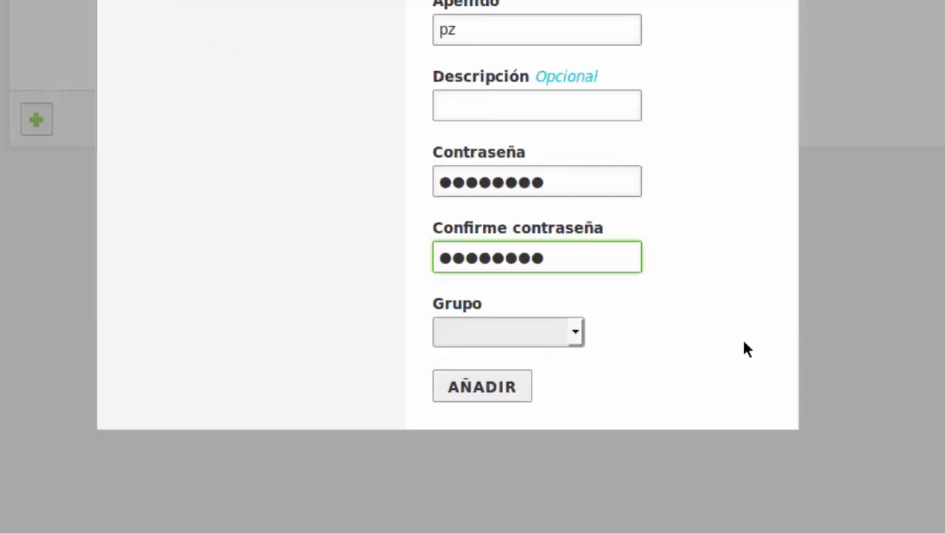
click(575, 224)
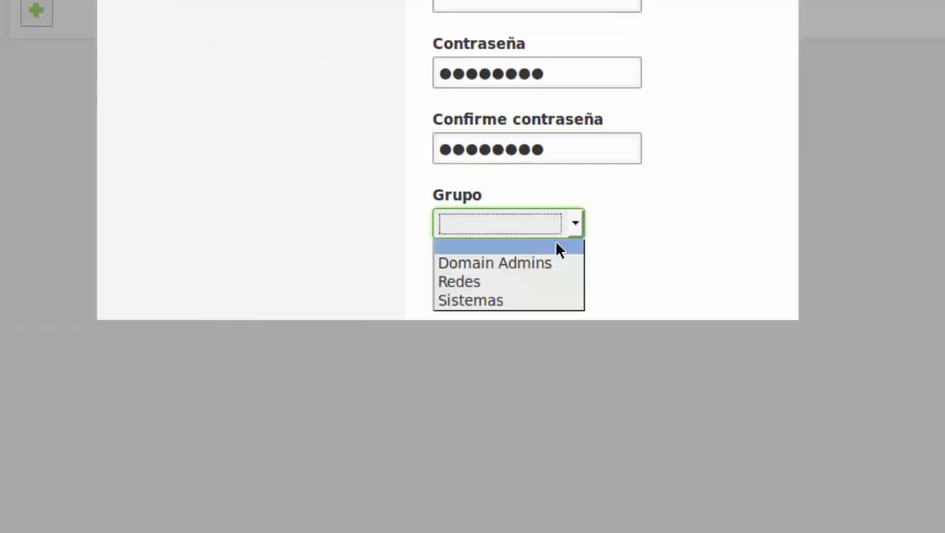
click(517, 263)
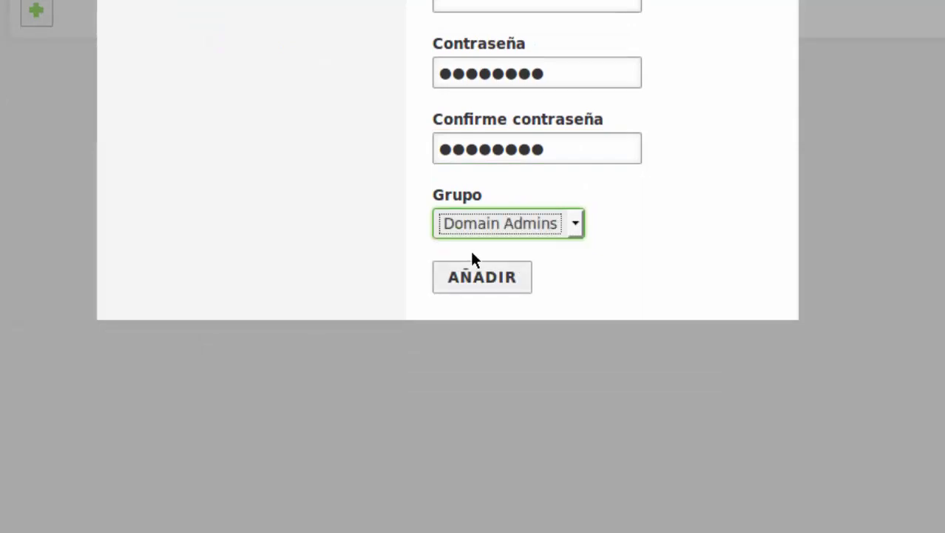
click(481, 277)
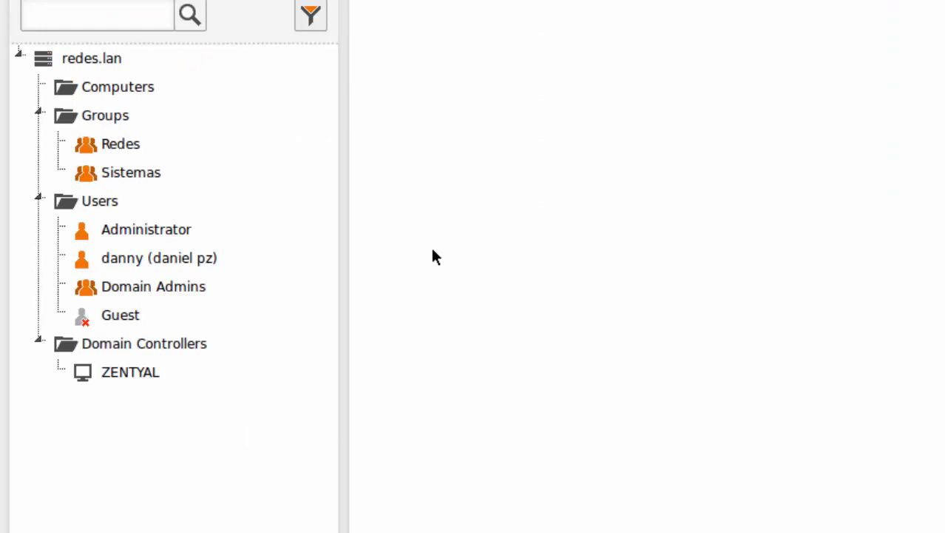
Start another user under Users with username sSitemas, first name Sistem and surname Redes.
click(172, 257)
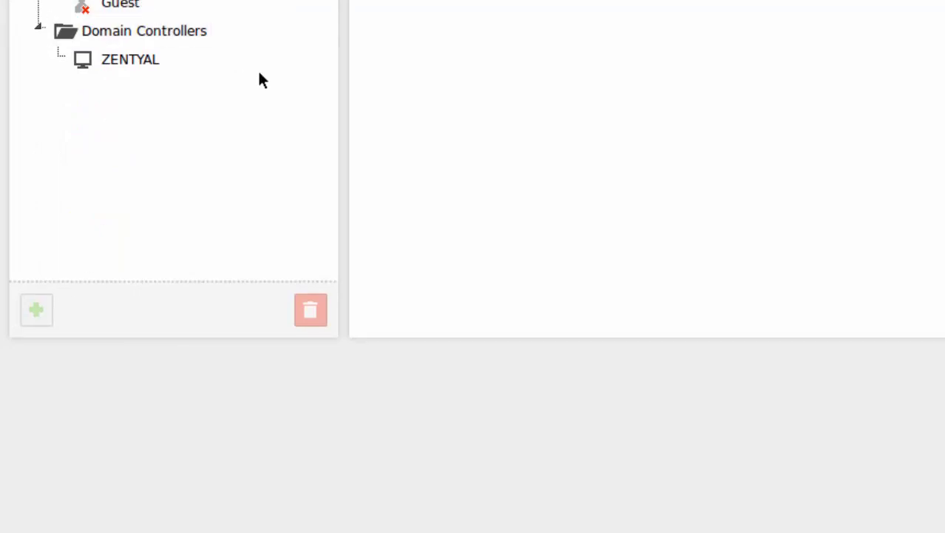
scroll(259, 78, up, 4)
click(104, 72)
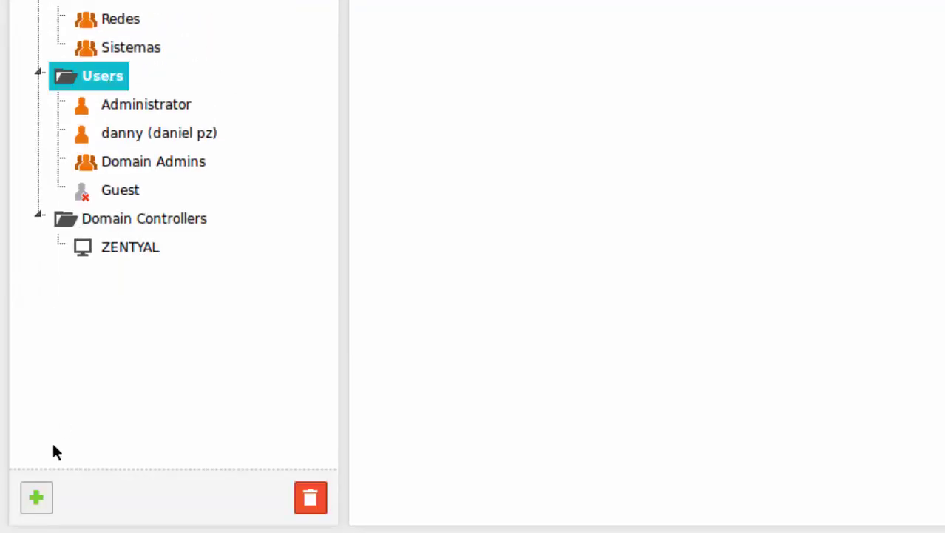
click(37, 500)
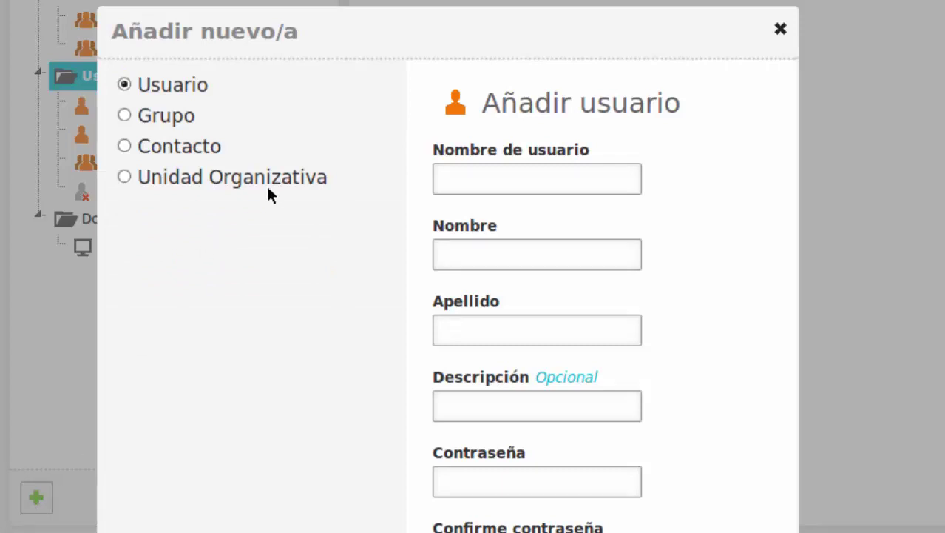
click(477, 177)
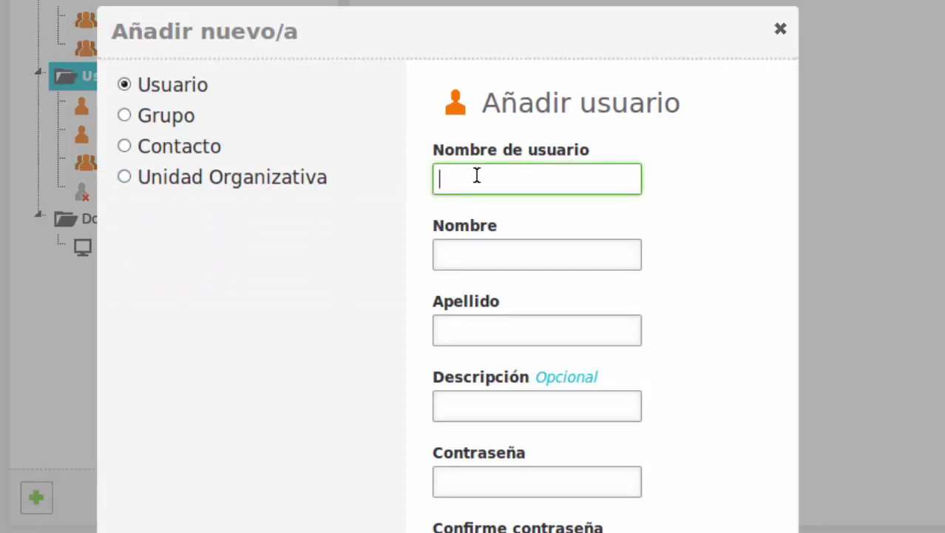
text(sSitemas)
key(Tab)
text(Sis)
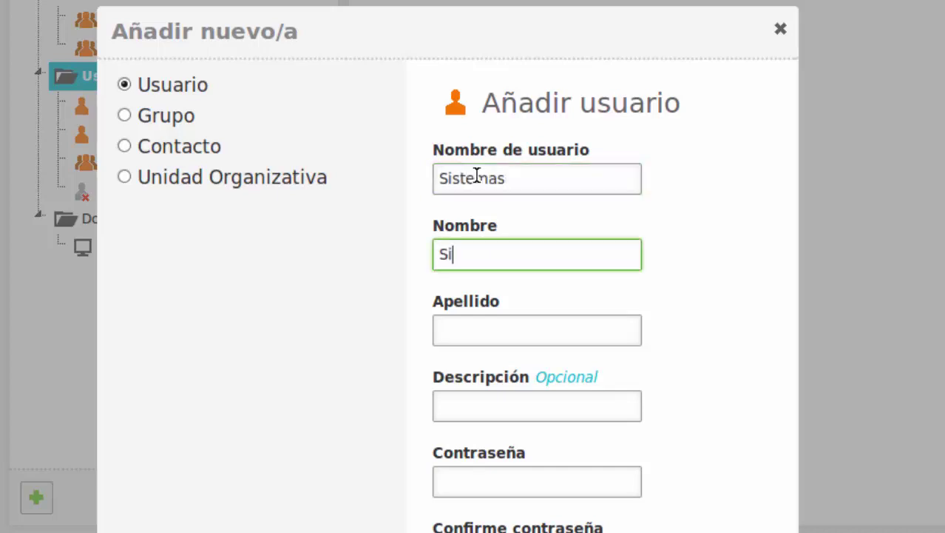
text(tem)
key(Tab)
text(Redes)
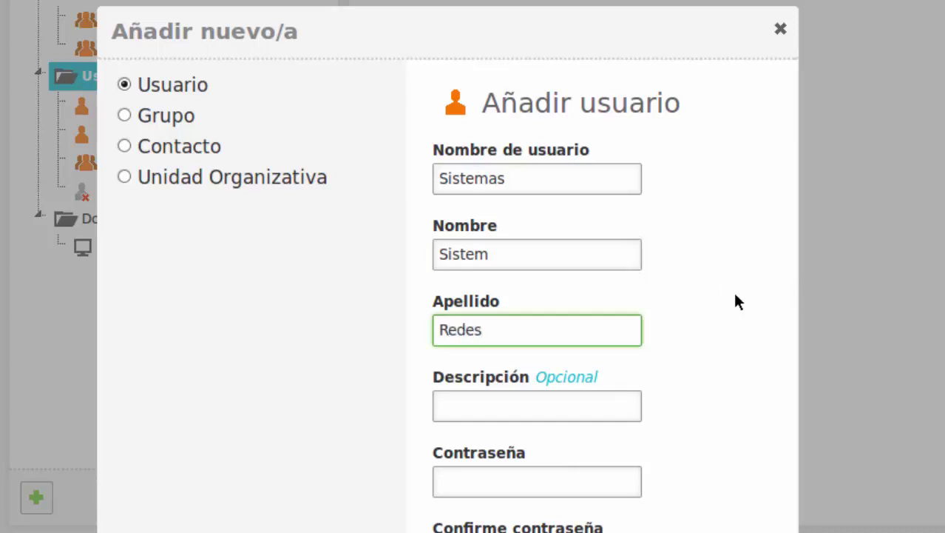
scroll(845, 332, down, 3)
Enter a matching password and confirmation, choose the Sistemas group, and submit the user.
click(596, 287)
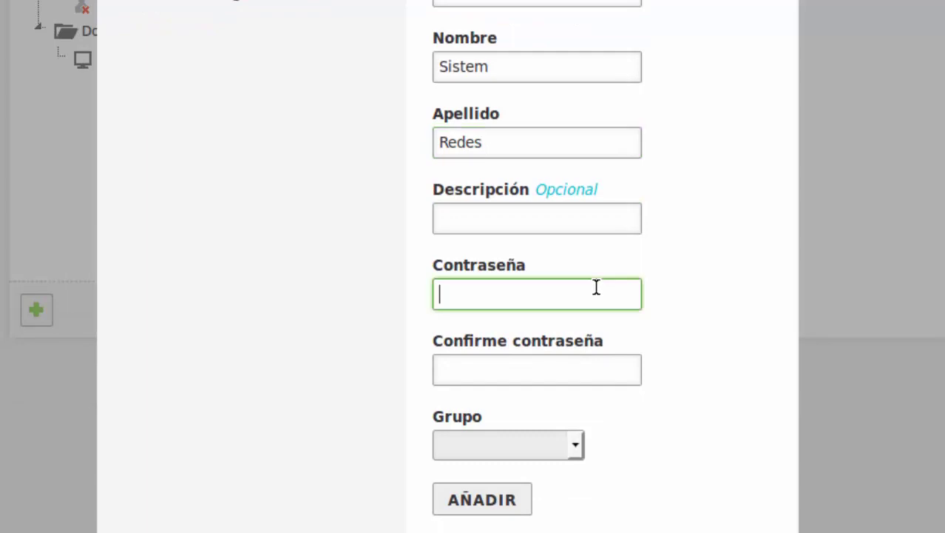
text(••••••••)
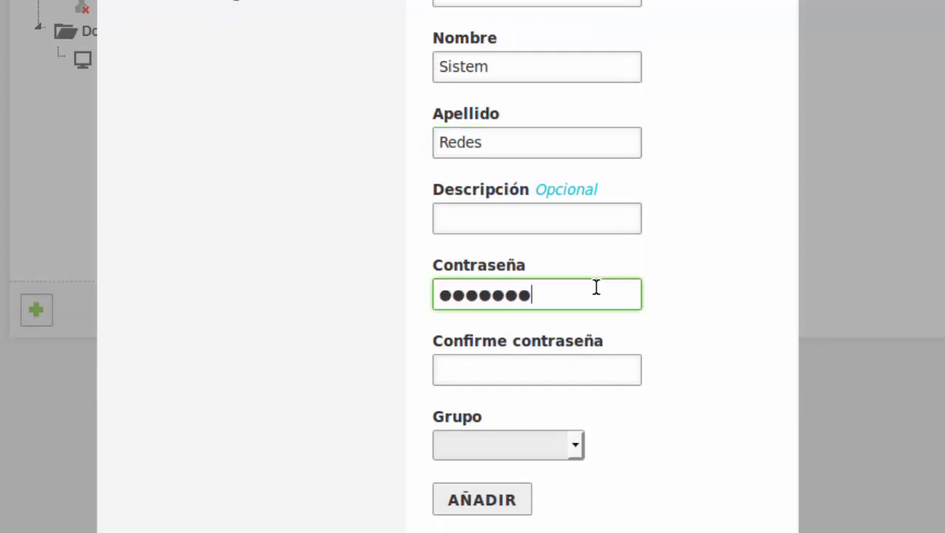
key(Tab)
text(•)
key(BackSpace)
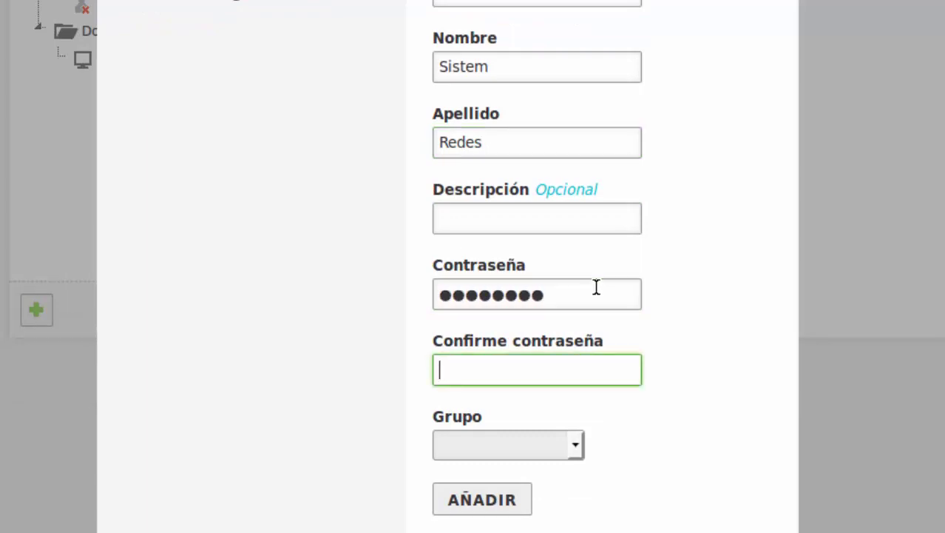
text(•••••••)
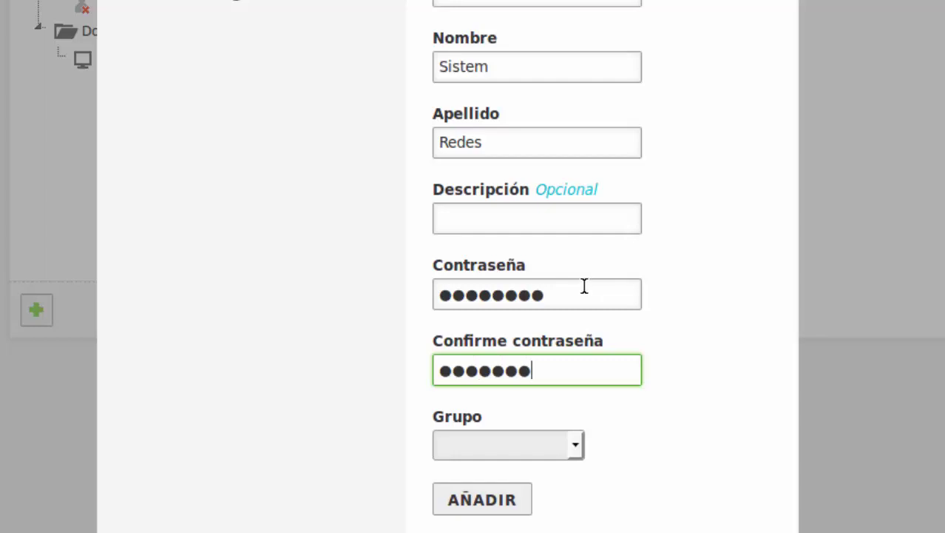
click(584, 285)
key(BackSpace)
key(BackSpace)
key(BackSpace)
key(BackSpace)
key(BackSpace)
key(BackSpace)
key(BackSpace)
key(BackSpace)
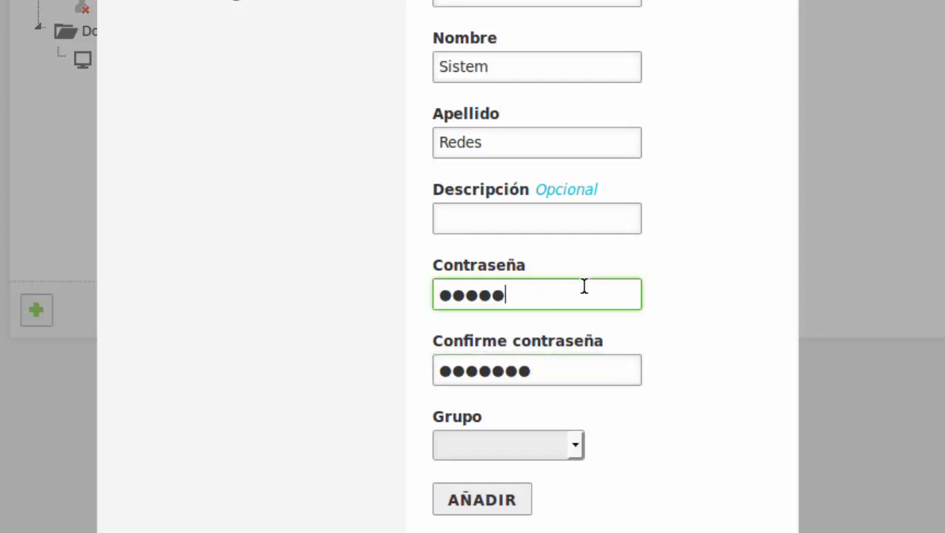
text(••••••••)
key(Tab)
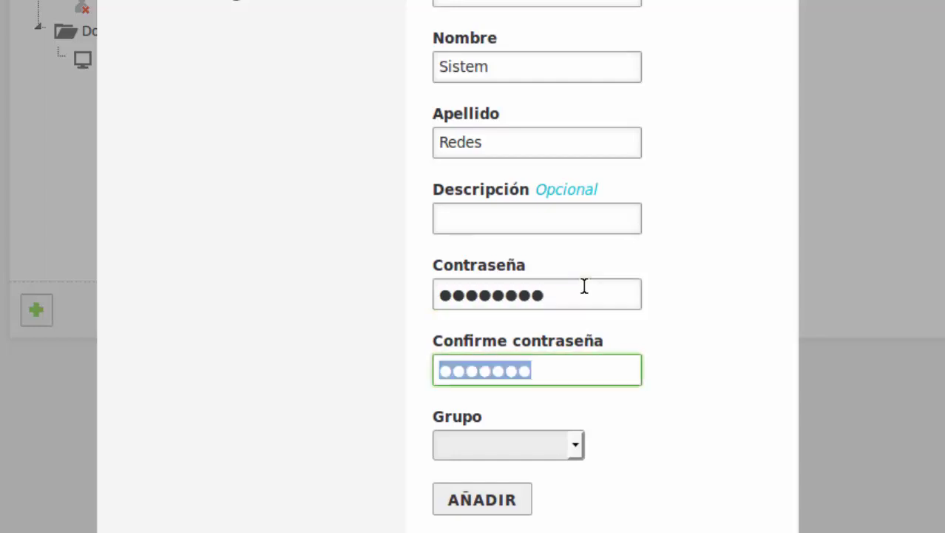
text(••••••••)
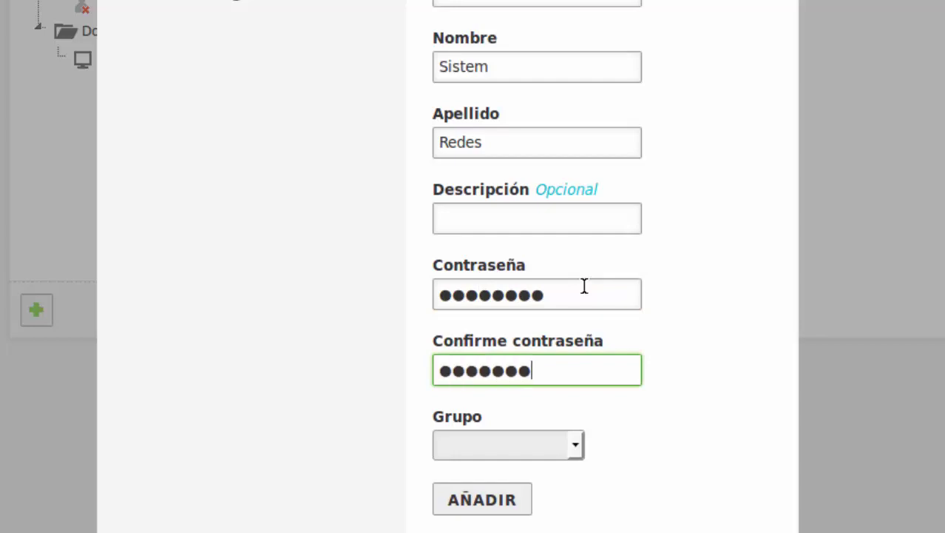
click(580, 443)
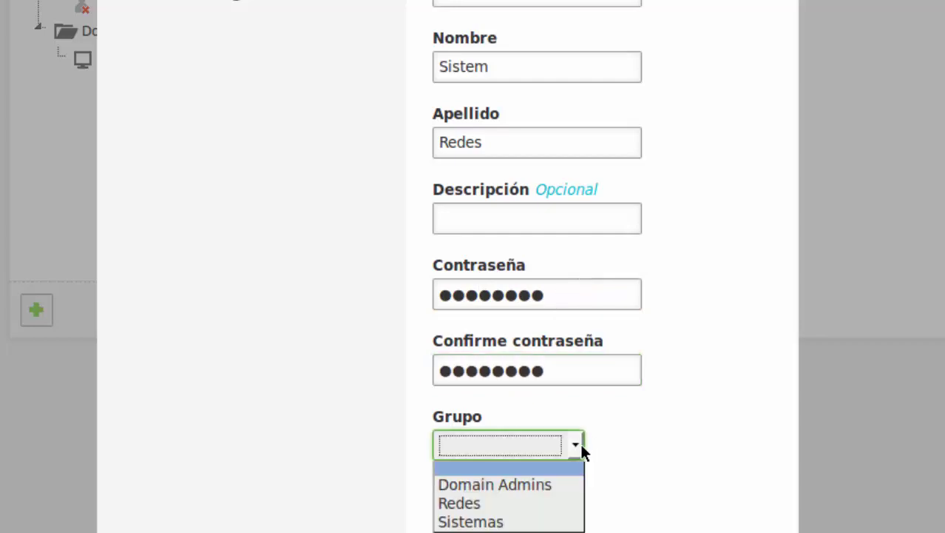
click(494, 522)
click(488, 503)
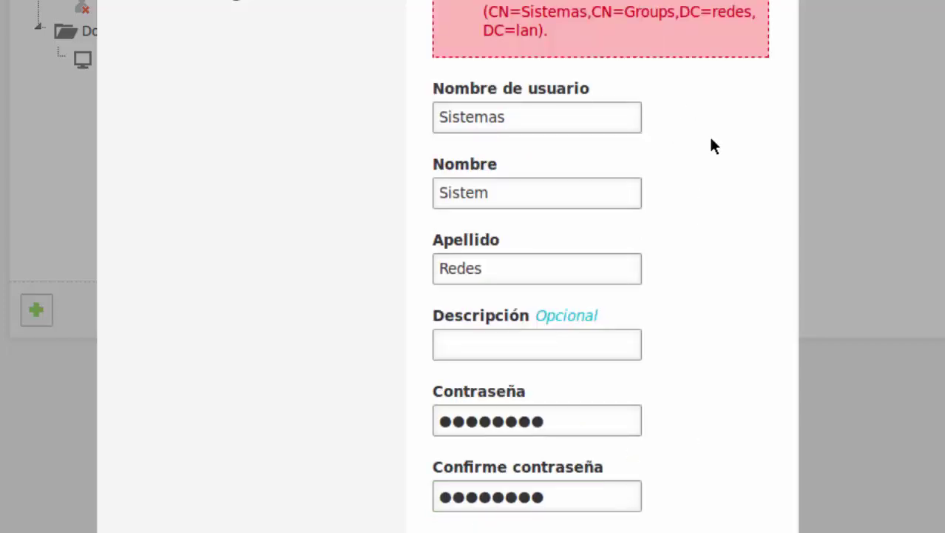
Change the username to Sistemas1 and create the user.
double_click(543, 116)
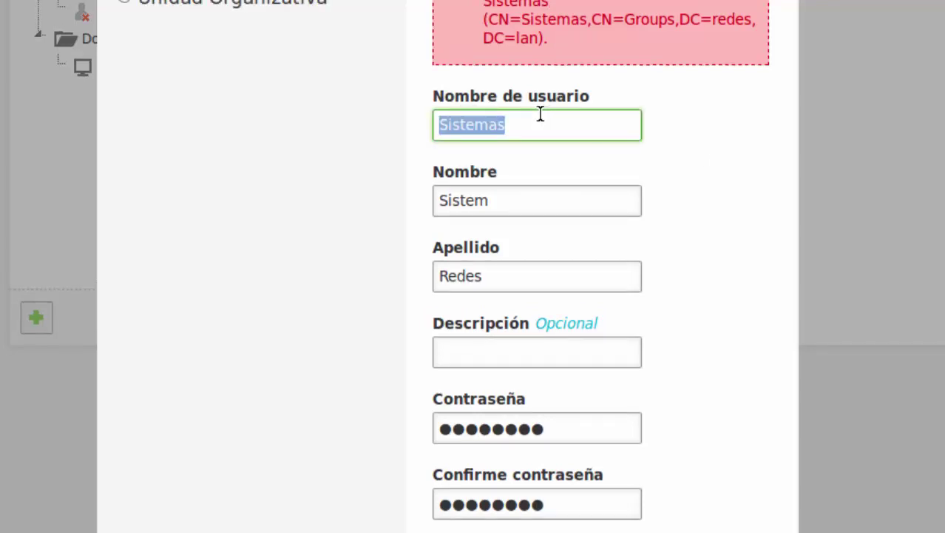
click(516, 123)
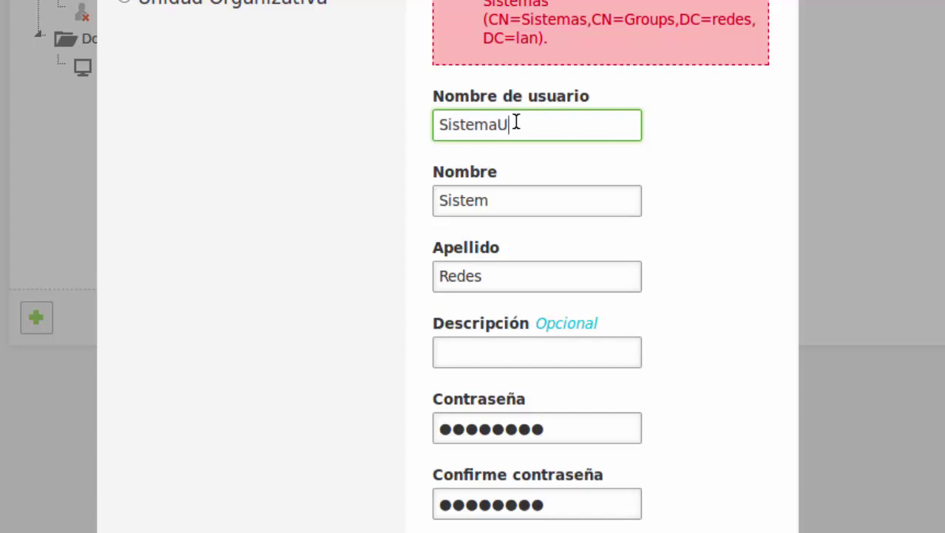
key(BackSpace)
key(BackSpace)
key(BackSpace)
key(BackSpace)
key(BackSpace)
key(BackSpace)
key(BackSpace)
text(U)
key(BackSpace)
text(Sistemas1)
scroll(702, 194, down, 4)
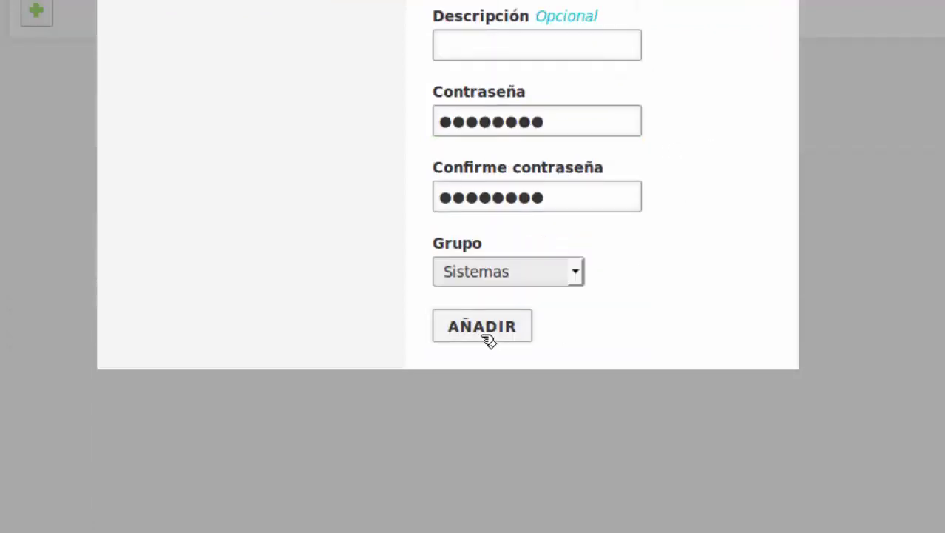
click(489, 336)
Select the Users container and bring up a blank add-user form.
scroll(698, 261, up, 3)
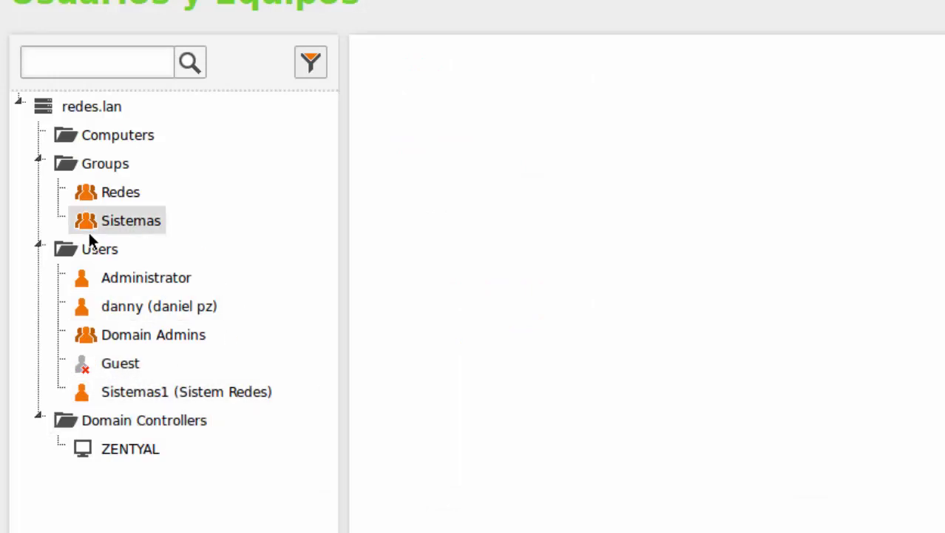
click(96, 252)
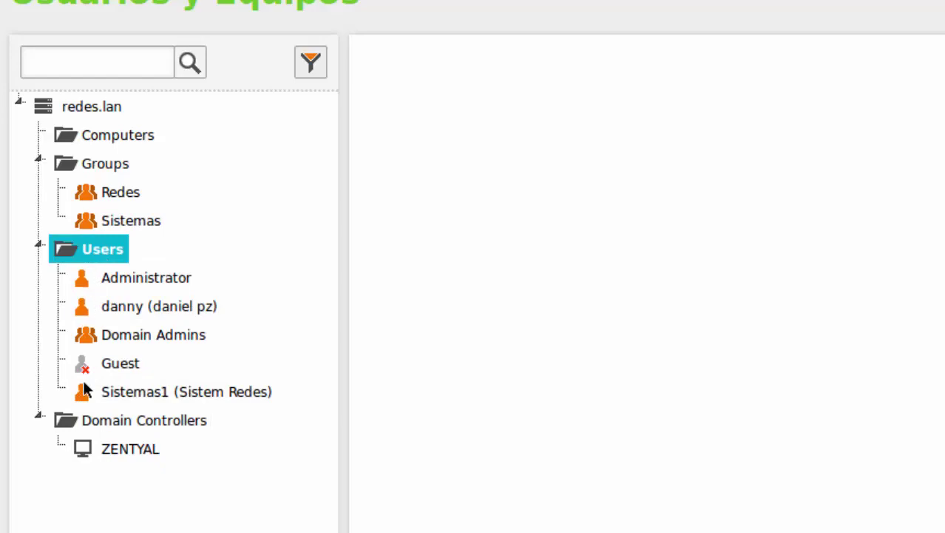
right_click(96, 251)
scroll(181, 516, down, 1)
scroll(182, 516, down, 4)
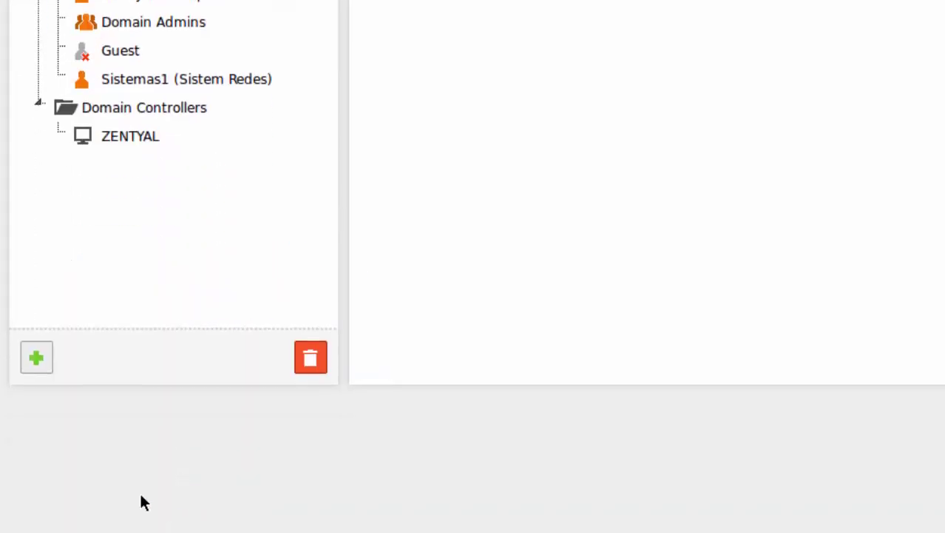
click(47, 355)
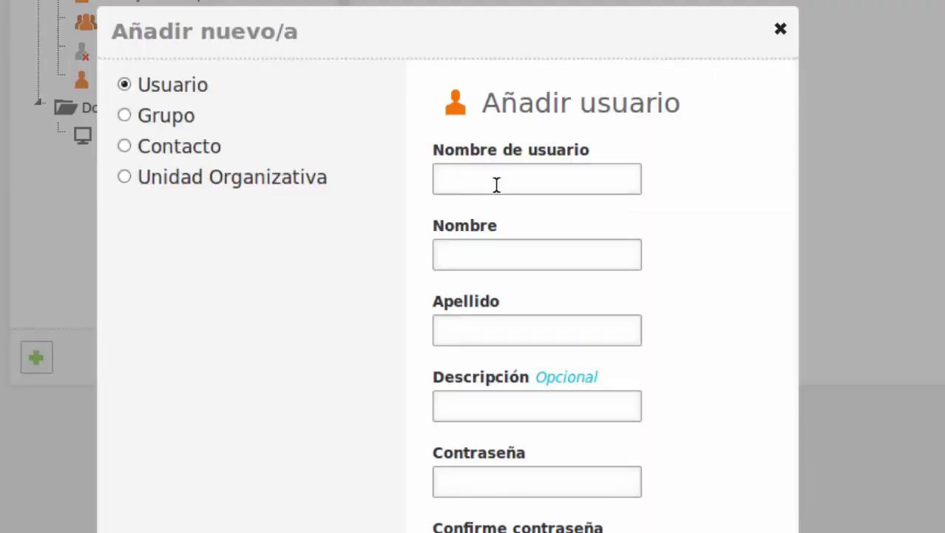
Enter username Redes1, first name Redes and surname Sistemas in the add-user form.
click(497, 183)
text(Redes1)
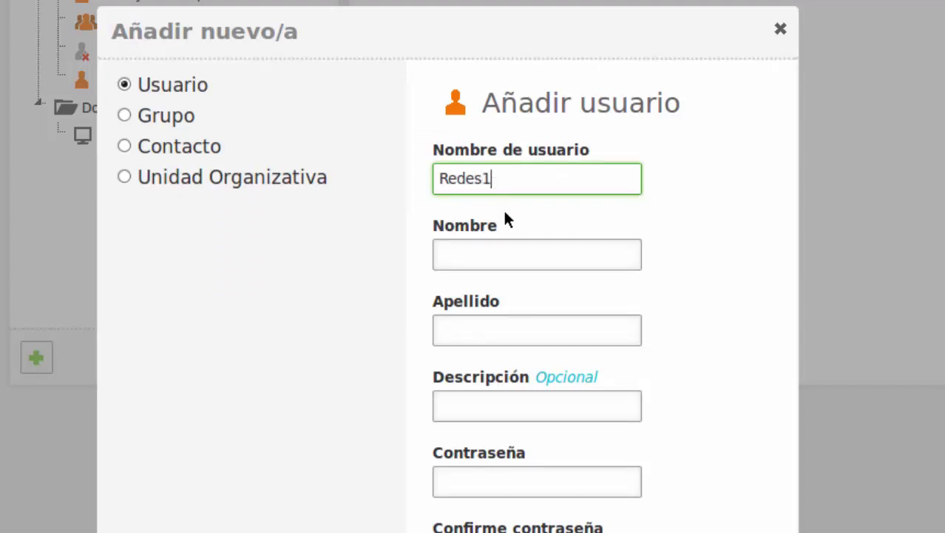
click(506, 249)
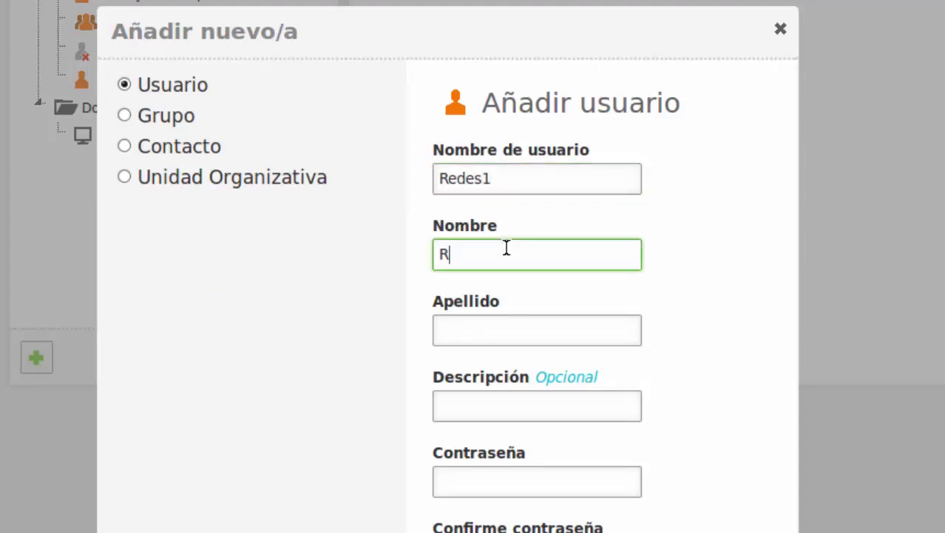
text(Redes)
key(Tab)
text(S)
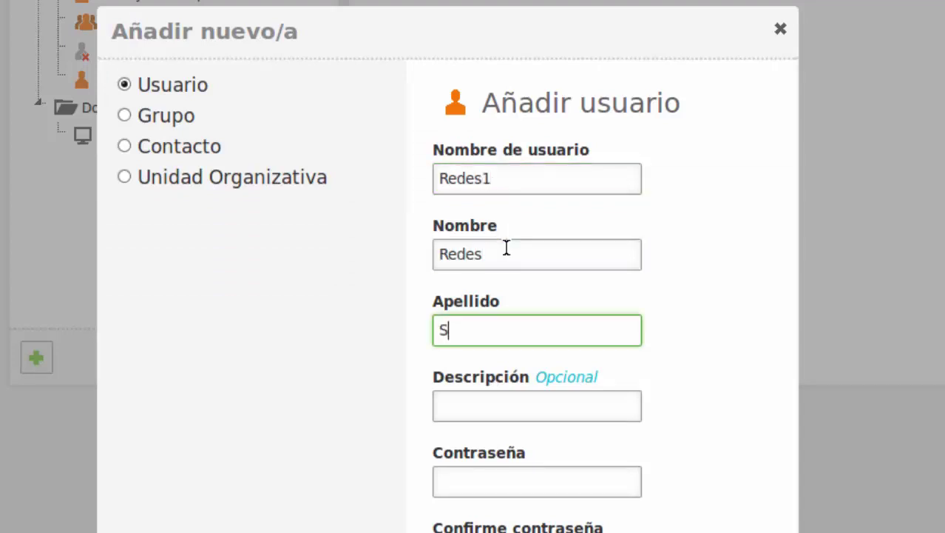
text(istemas)
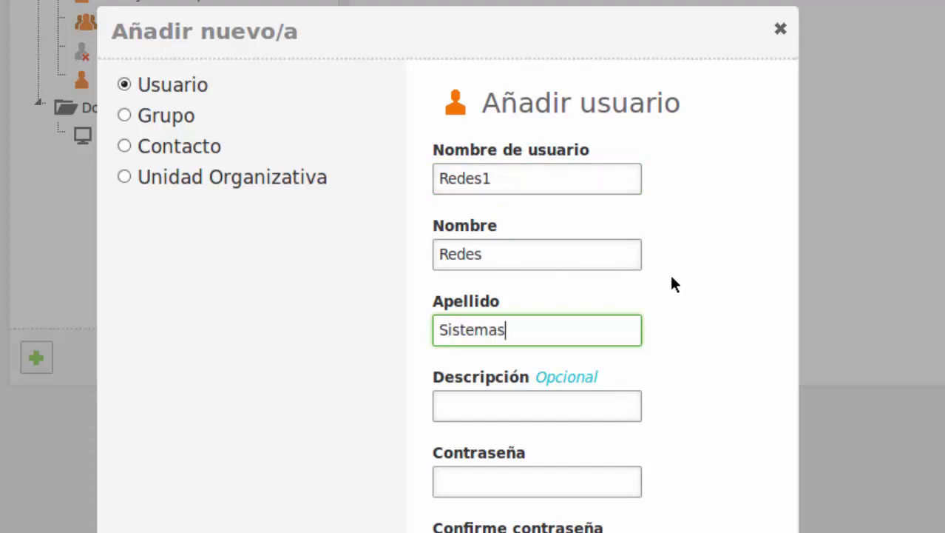
scroll(671, 279, down, 3)
Fill in the password and its confirmation and choose the Redes group.
click(538, 282)
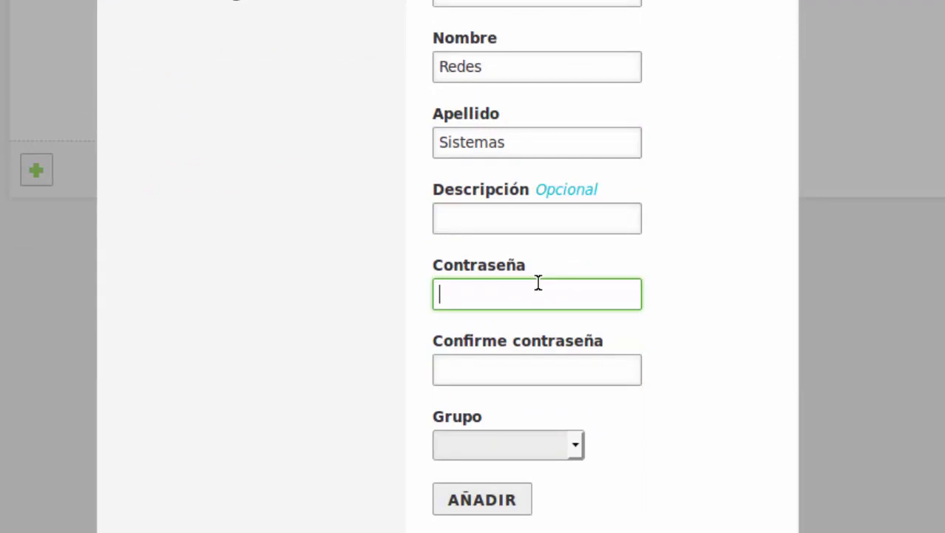
text(•••)
key(BackSpace)
key(BackSpace)
key(BackSpace)
text(••••••••)
key(Tab)
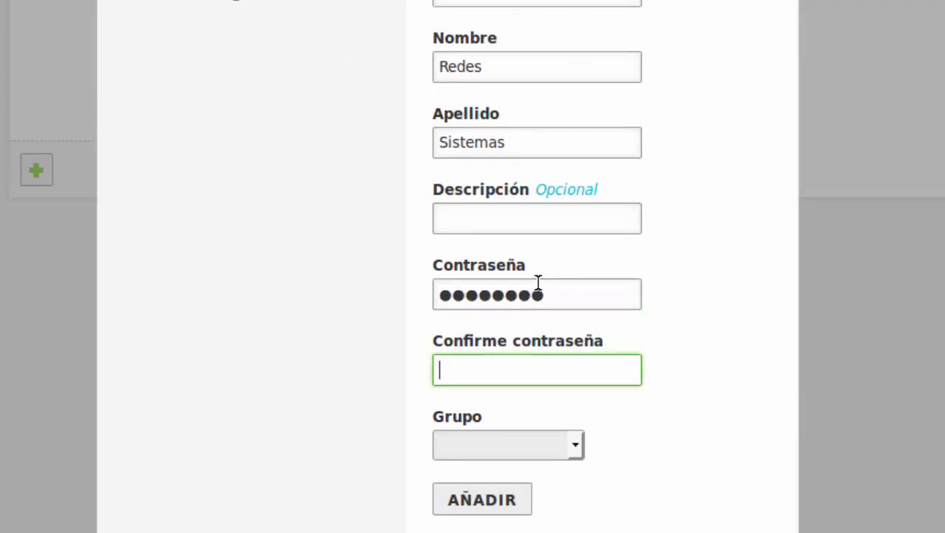
text(••••••••)
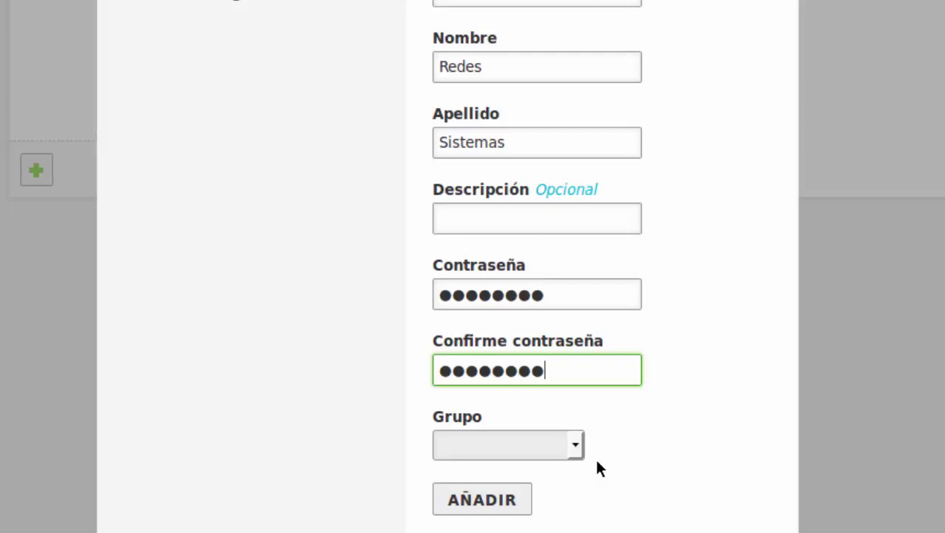
click(568, 439)
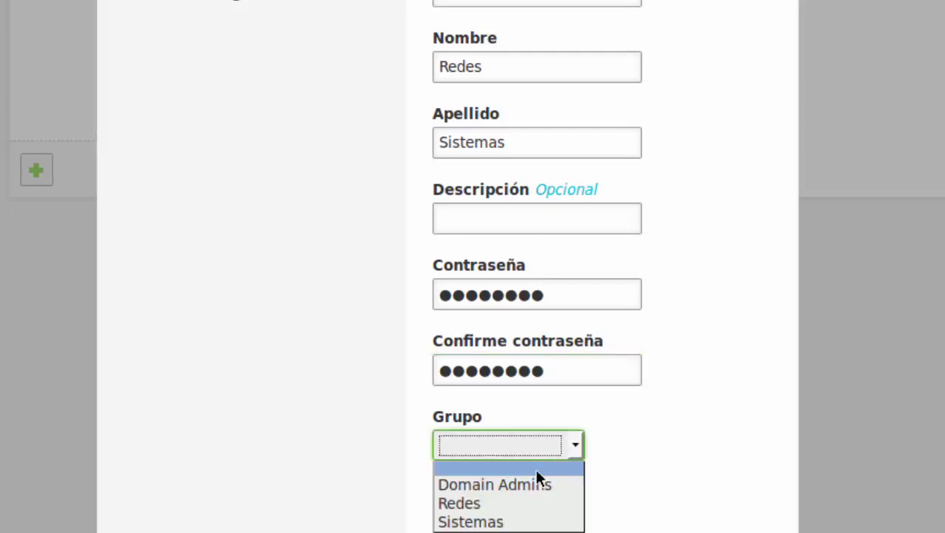
click(516, 504)
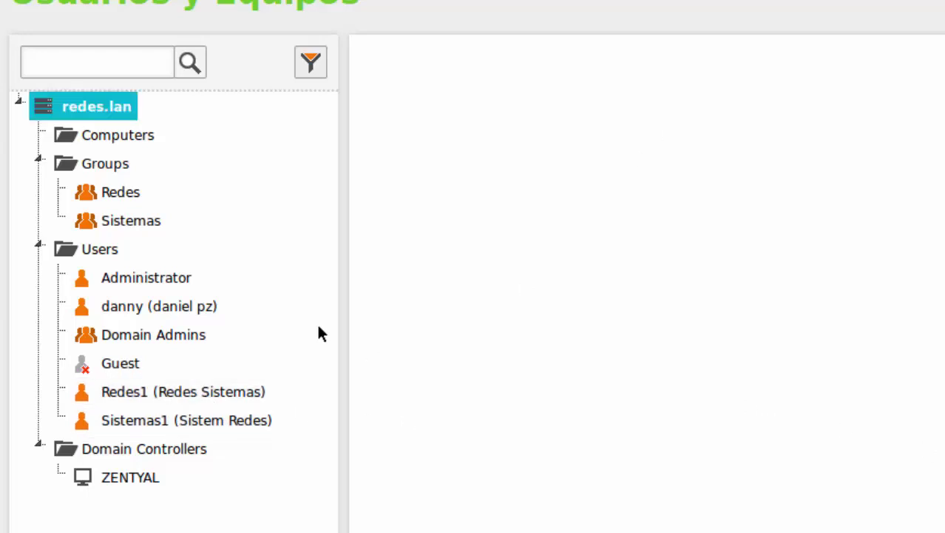
Review the members of the Redes, Sistemas and Domain Admins groups, then switch to the Windows client.
click(111, 194)
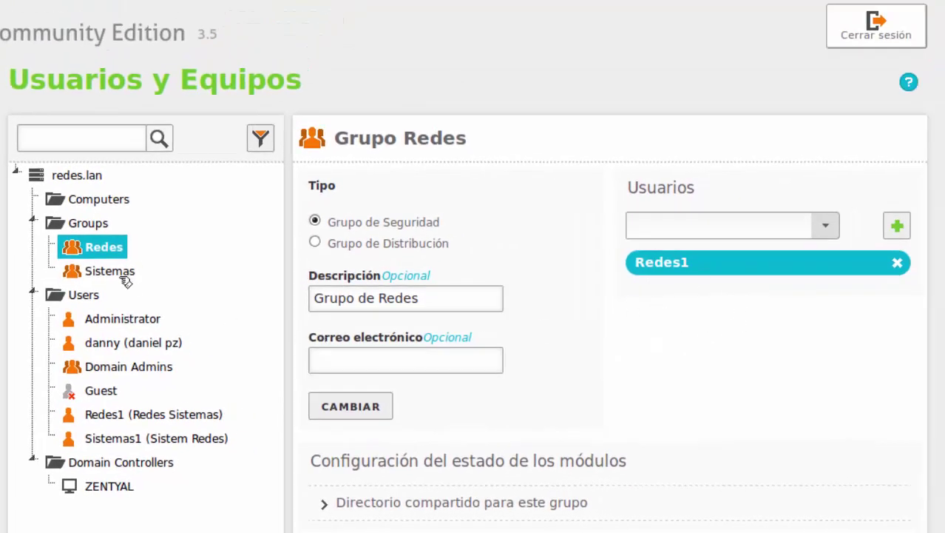
click(115, 271)
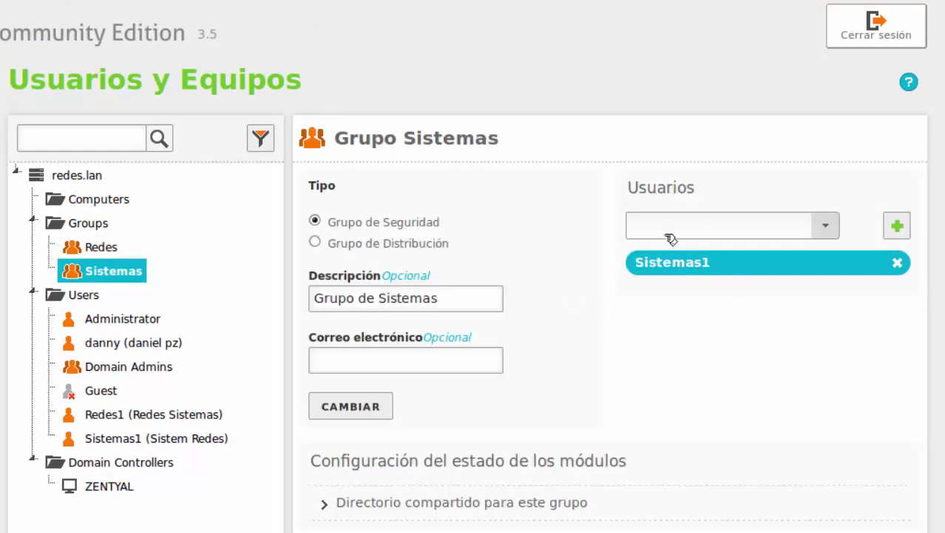
click(128, 367)
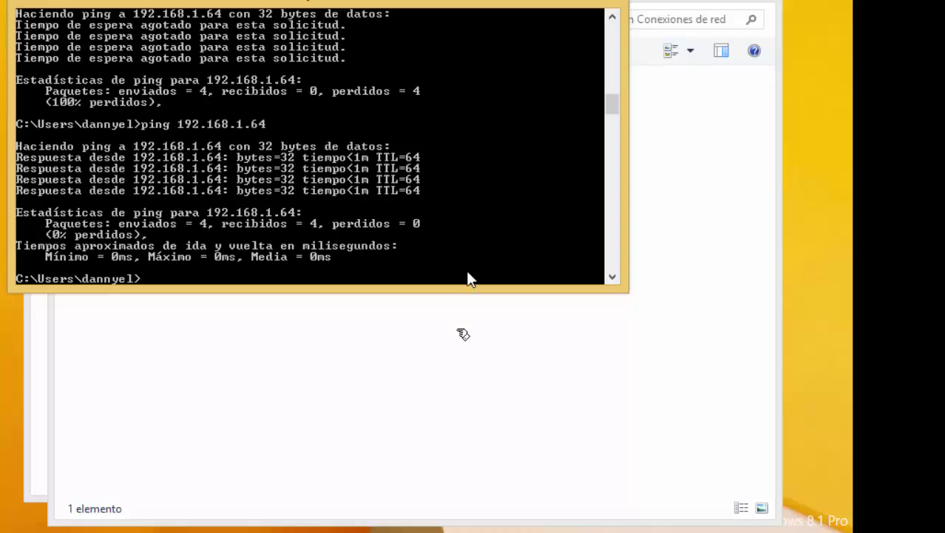
click(463, 437)
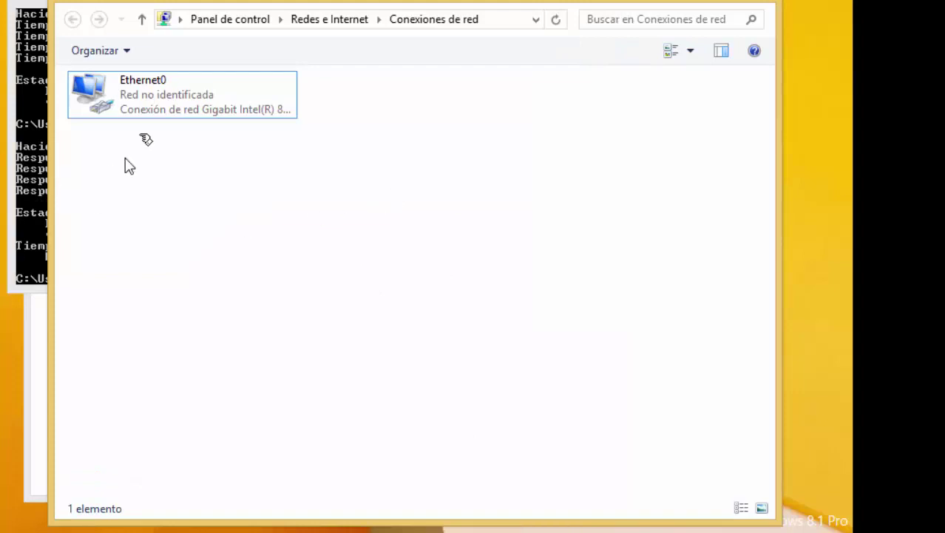
Open the properties of the Ethernet0 network adapter.
click(152, 103)
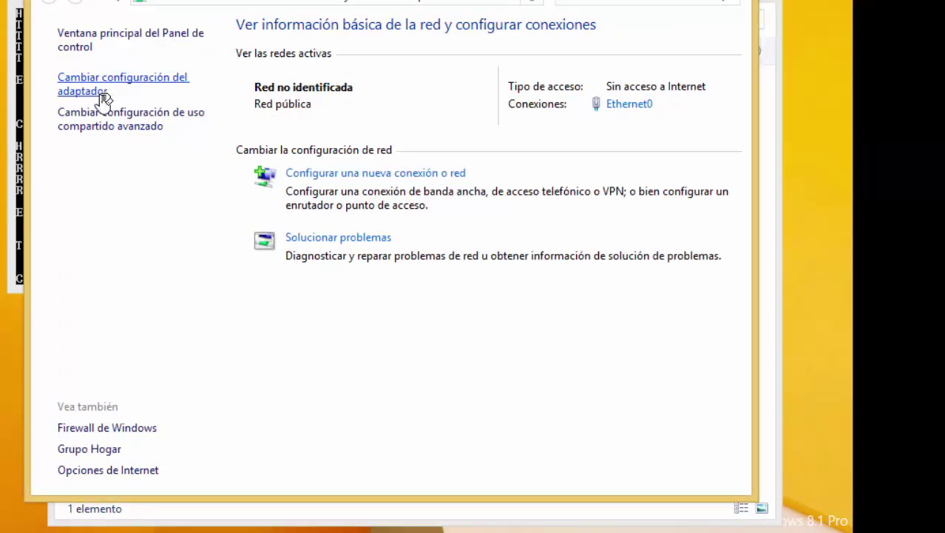
click(88, 93)
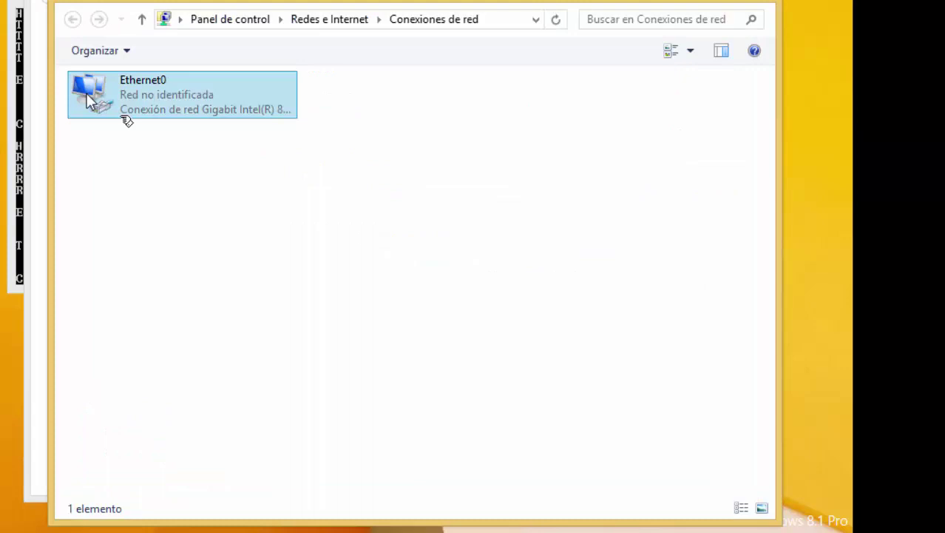
click(164, 110)
right_click(164, 111)
click(309, 280)
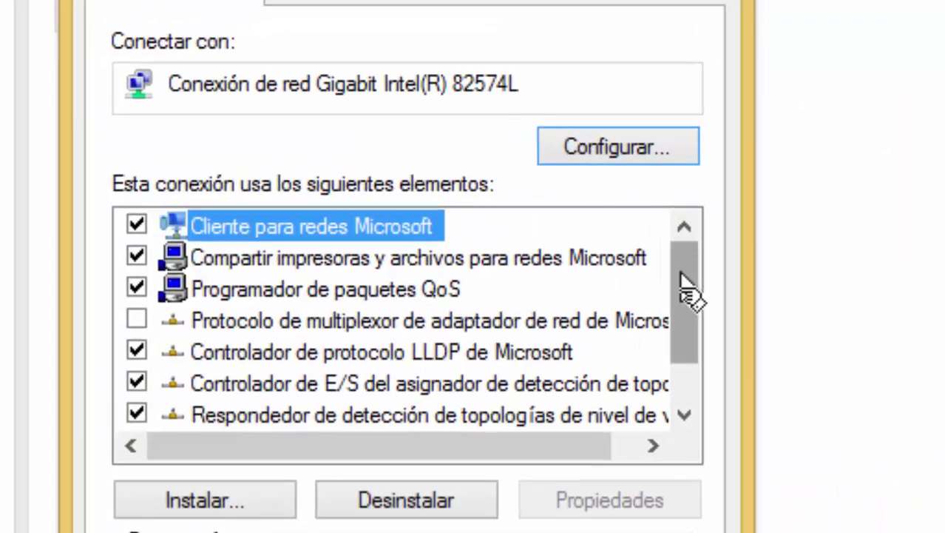
Set Ethernet0's IPv4 preferred DNS server to 192.168.1.64 and apply the settings.
scroll(688, 289, down, 1)
double_click(483, 409)
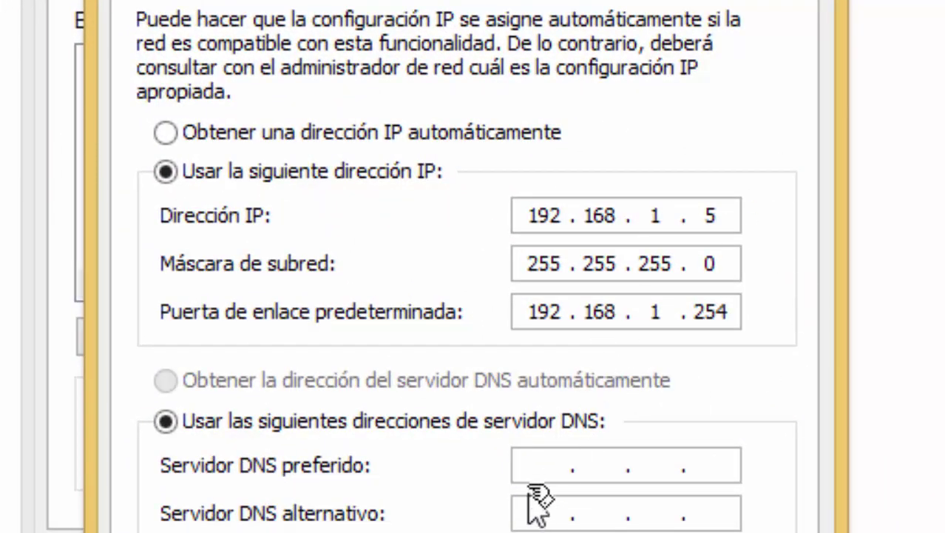
click(536, 466)
text(192 . 168 . 1 . )
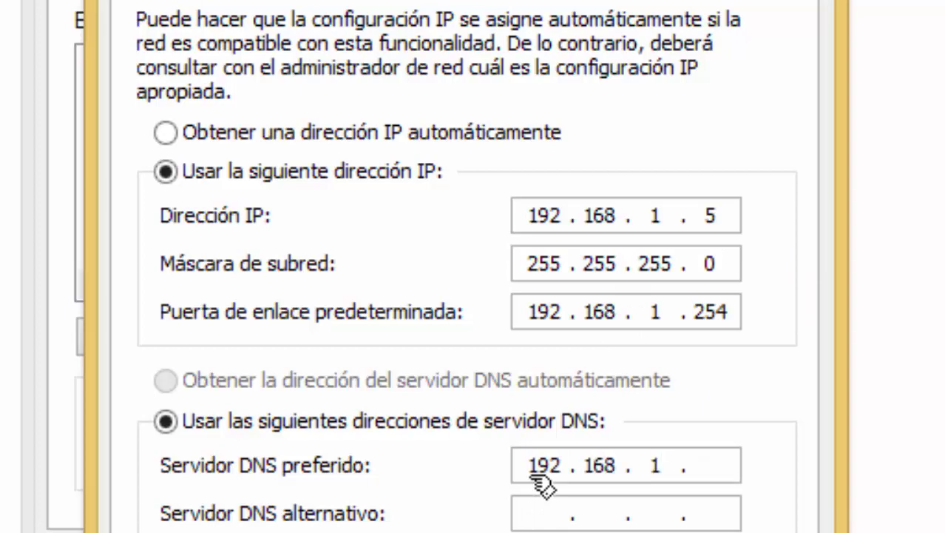
text(67)
key(BackSpace)
text(4)
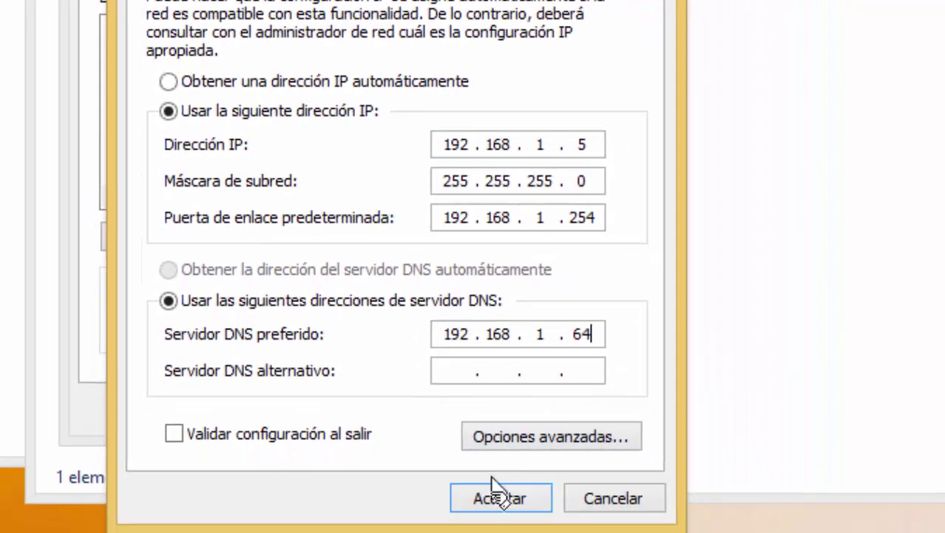
click(498, 497)
click(414, 412)
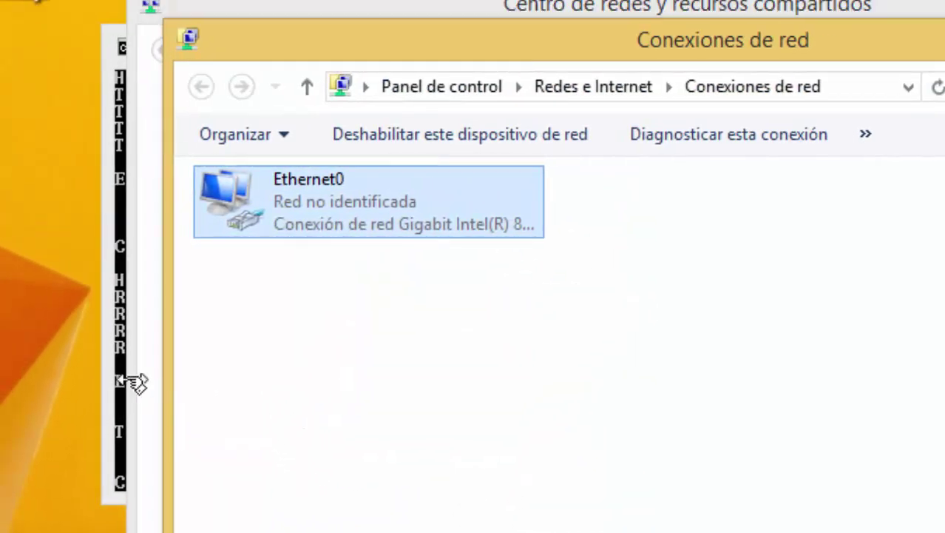
Rerun the ping to 192.168.1.64 in the command prompt.
click(101, 314)
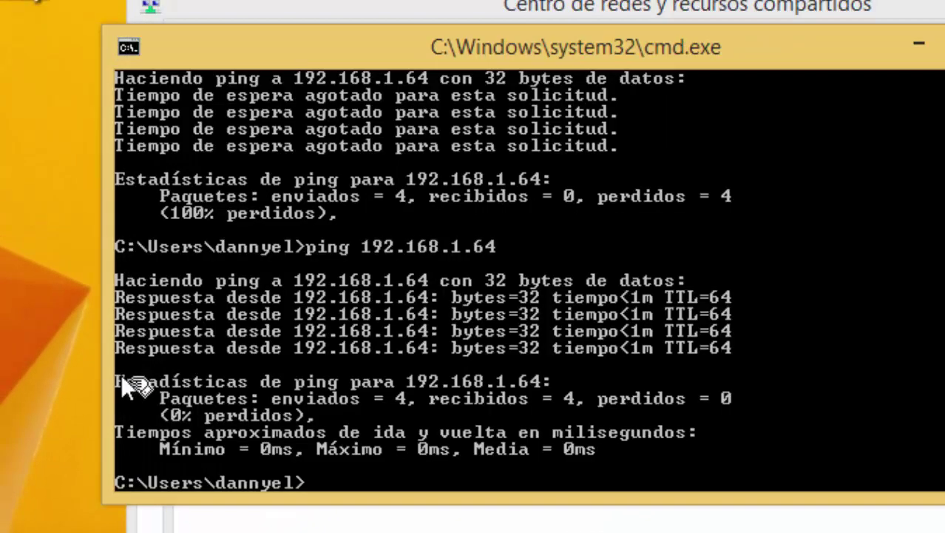
key(Up)
key(Return)
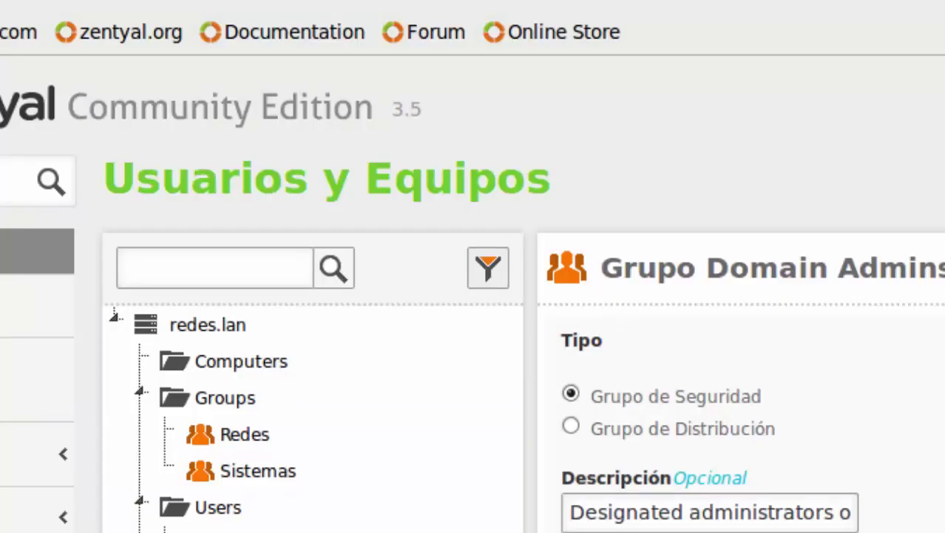
From a server terminal, ping the Windows client 192.168.1.5, stop it, then show the Start screen.
key(ctrl+alt+t)
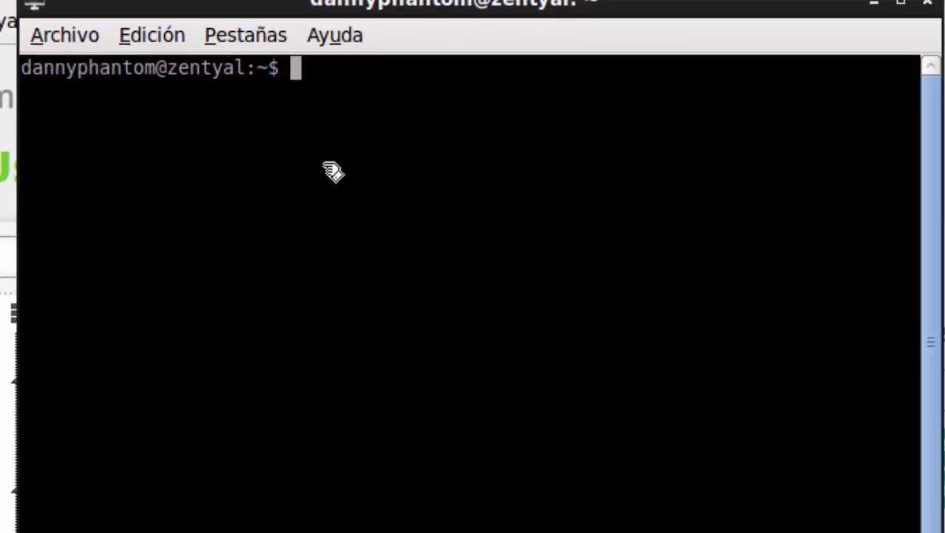
text(ping)
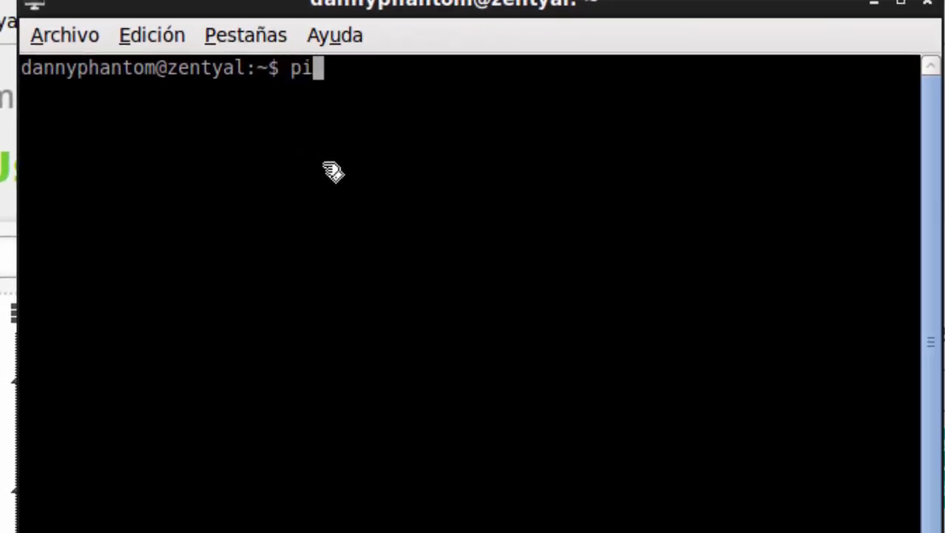
text( 192)
key(BackSpace)
text(92)
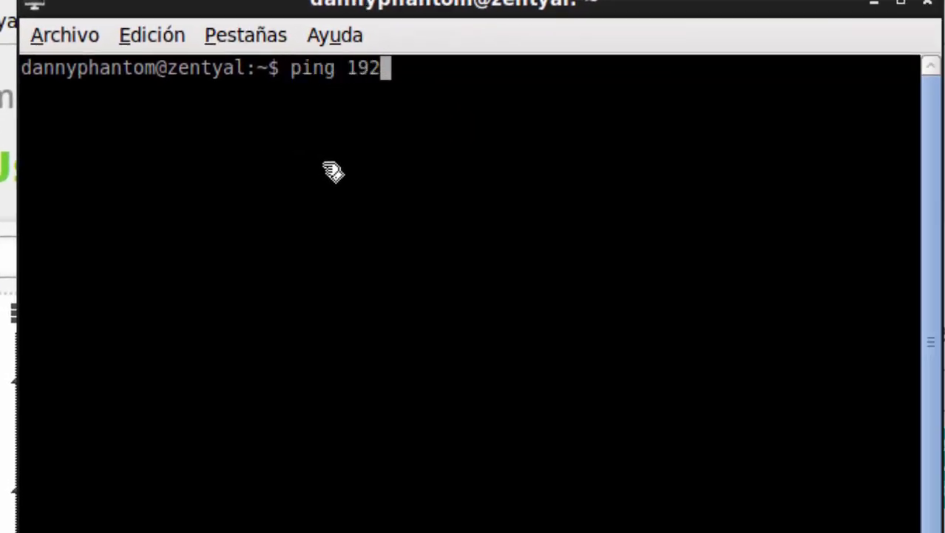
text(.16)
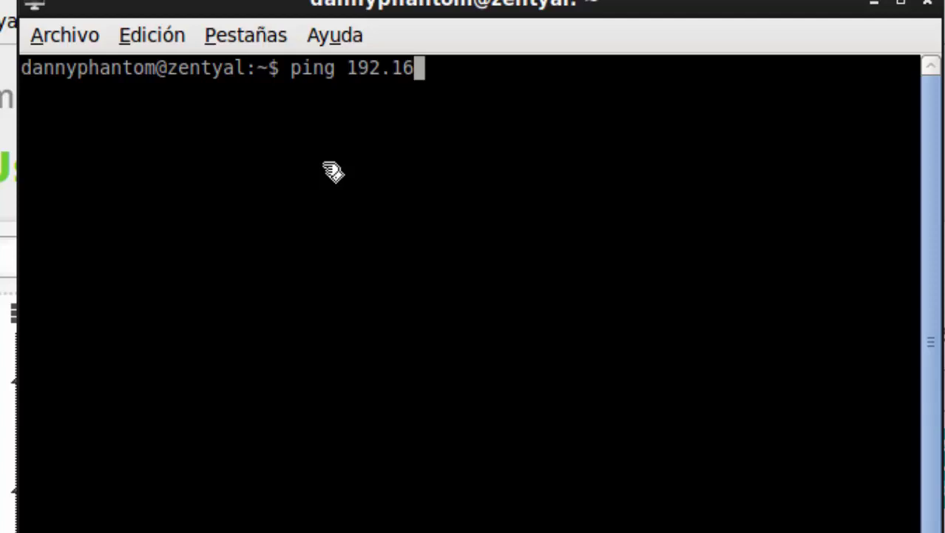
text(8.1.2)
key(BackSpace)
text(5)
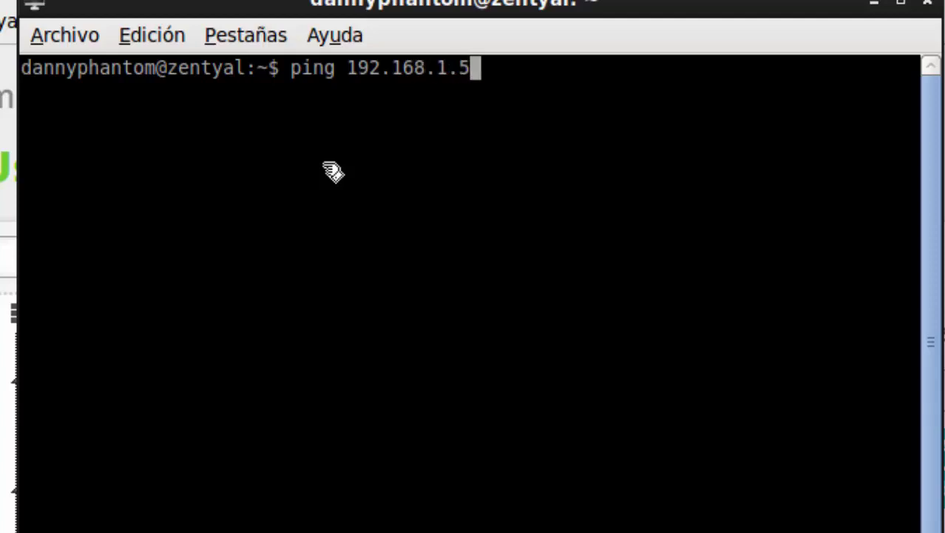
key(Return)
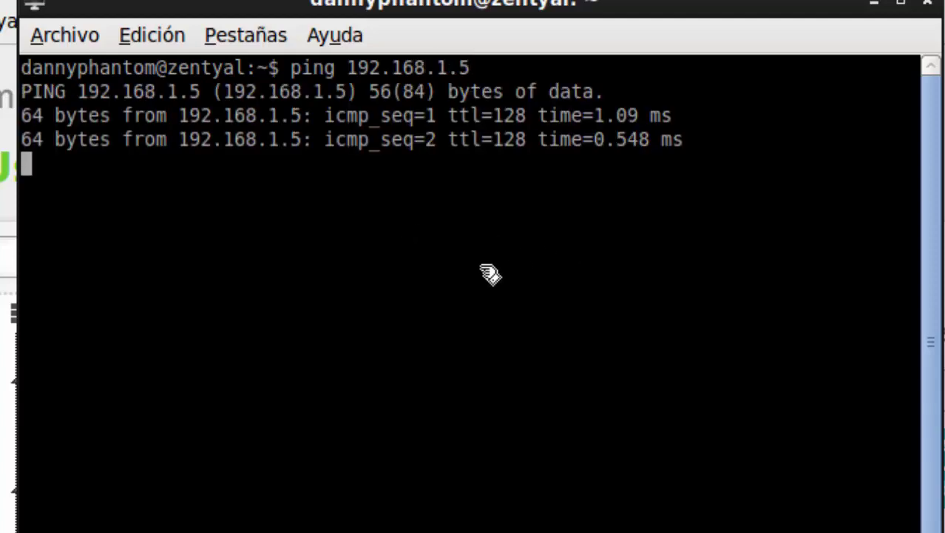
key(ctrl+c)
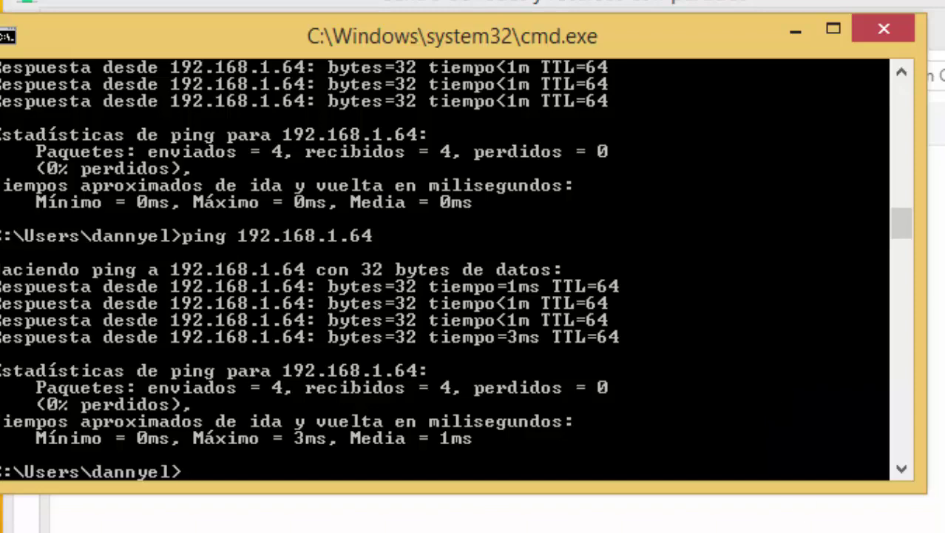
key(super)
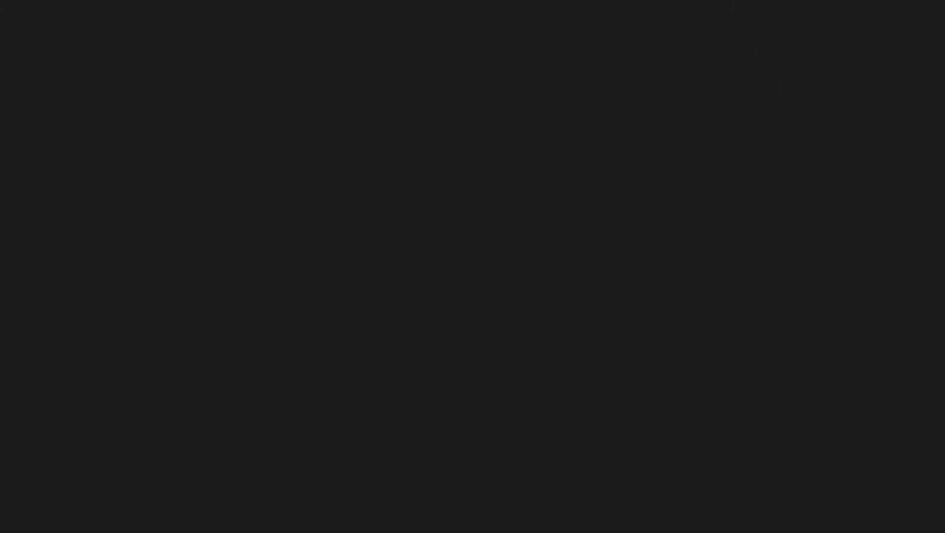
Check that Windows Firewall is off for private and public networks, then close it.
text(firees)
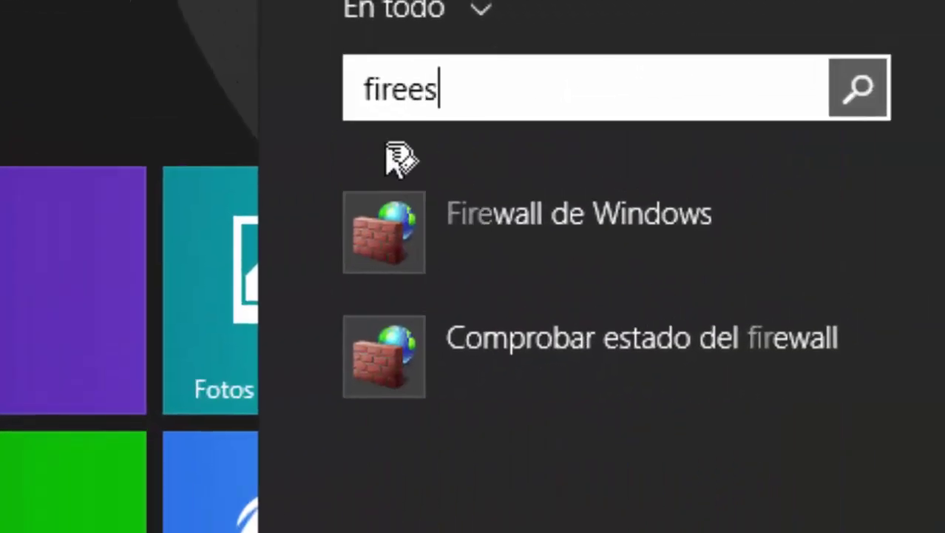
click(412, 213)
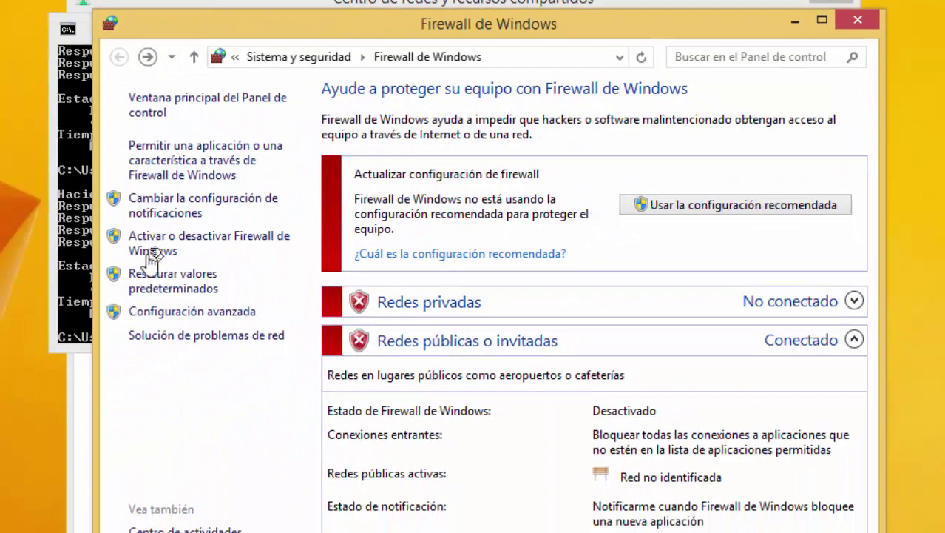
click(169, 238)
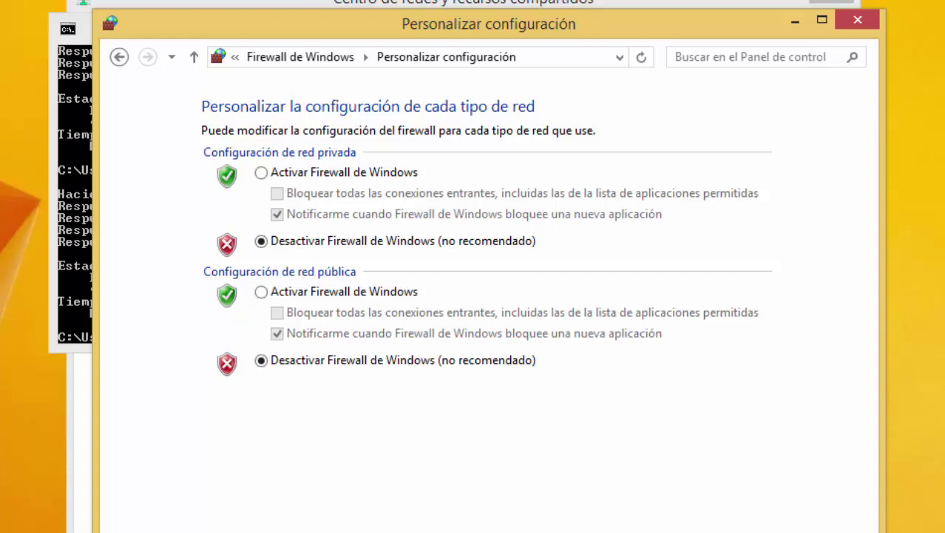
key(alt+Left)
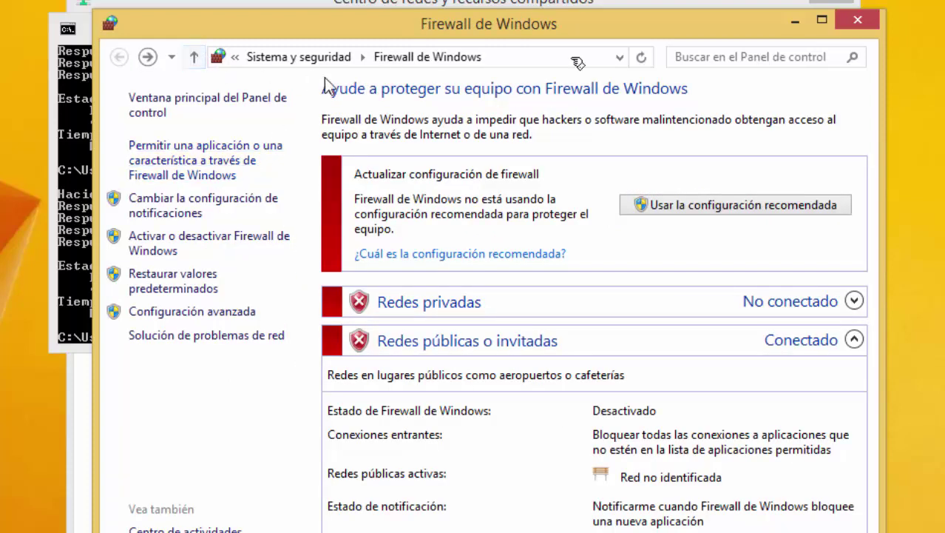
click(864, 21)
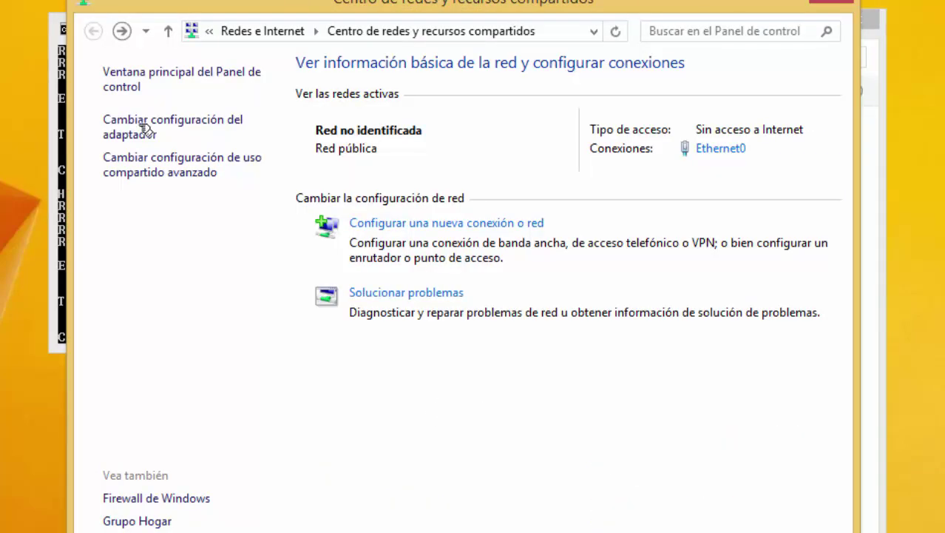
Review the advanced sharing settings for discovery and file sharing, then close them and cmd.exe.
click(164, 174)
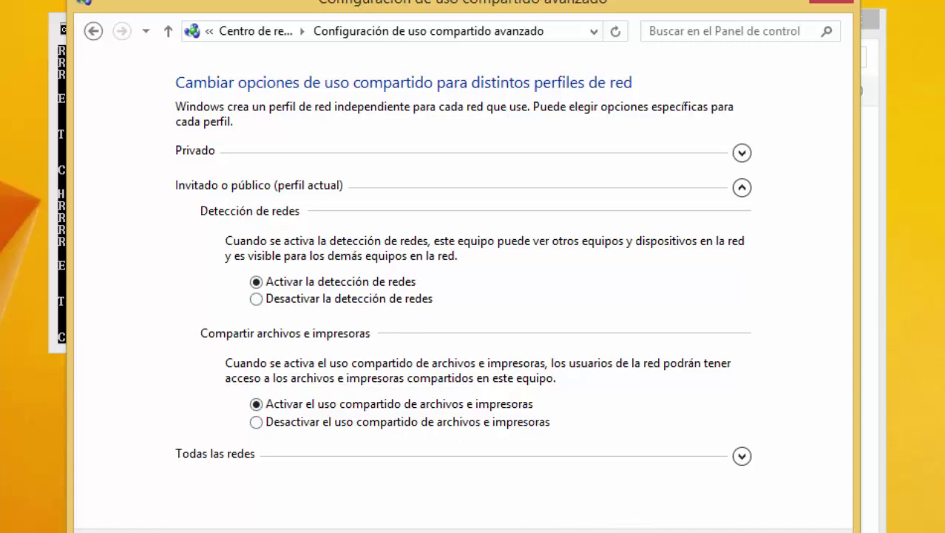
click(839, 4)
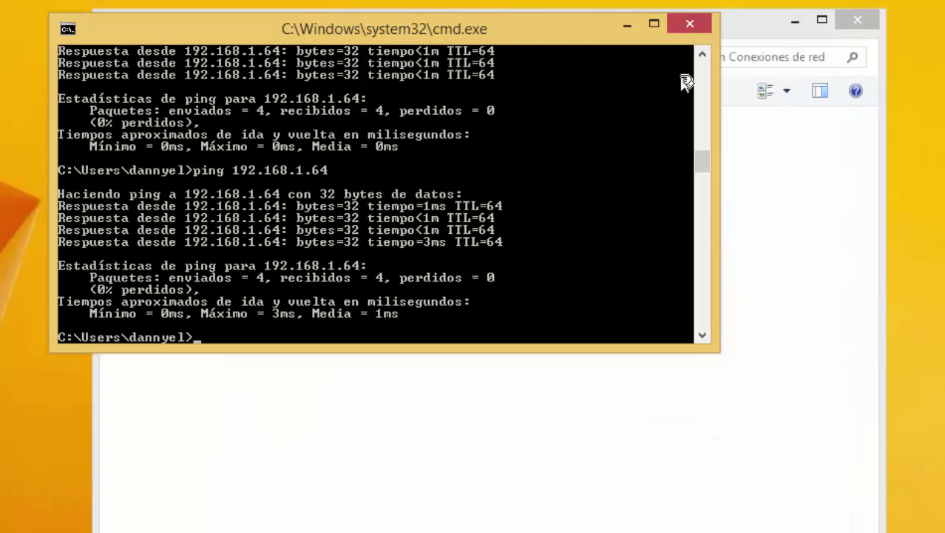
click(695, 26)
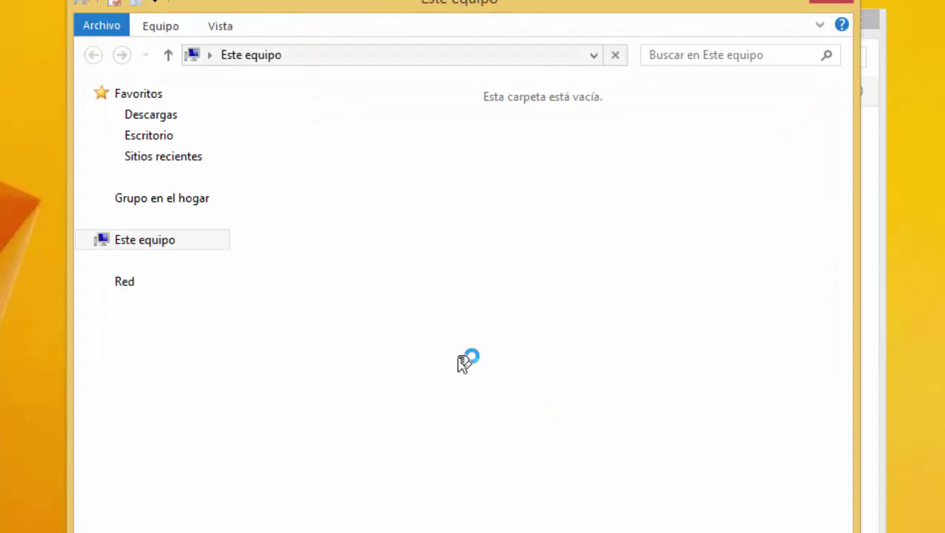
Make the computer a member of domain redes.lan and submit to get the credentials prompt.
right_click(497, 421)
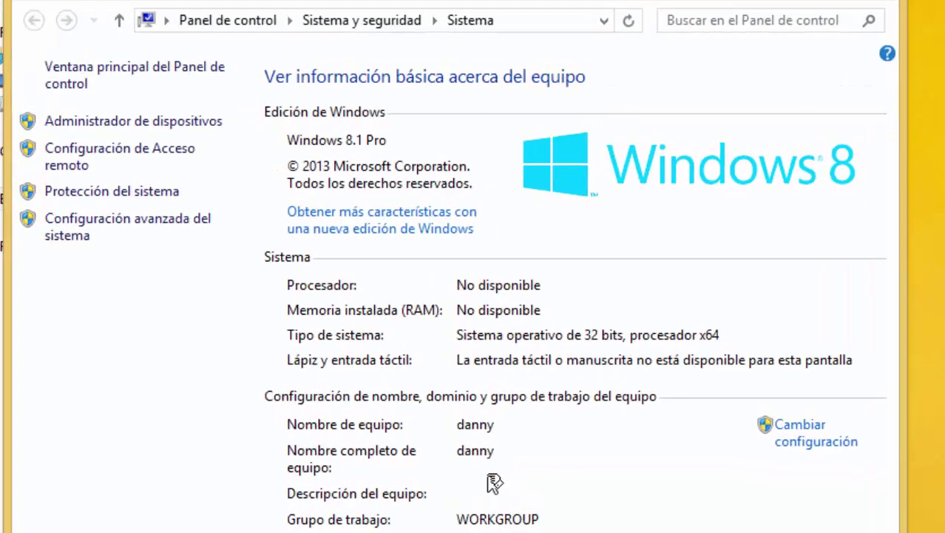
click(813, 435)
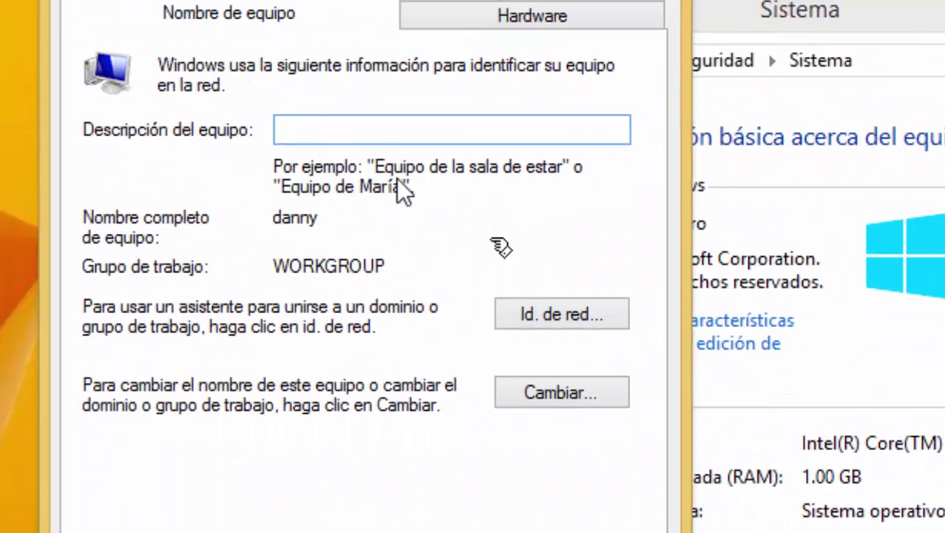
click(571, 399)
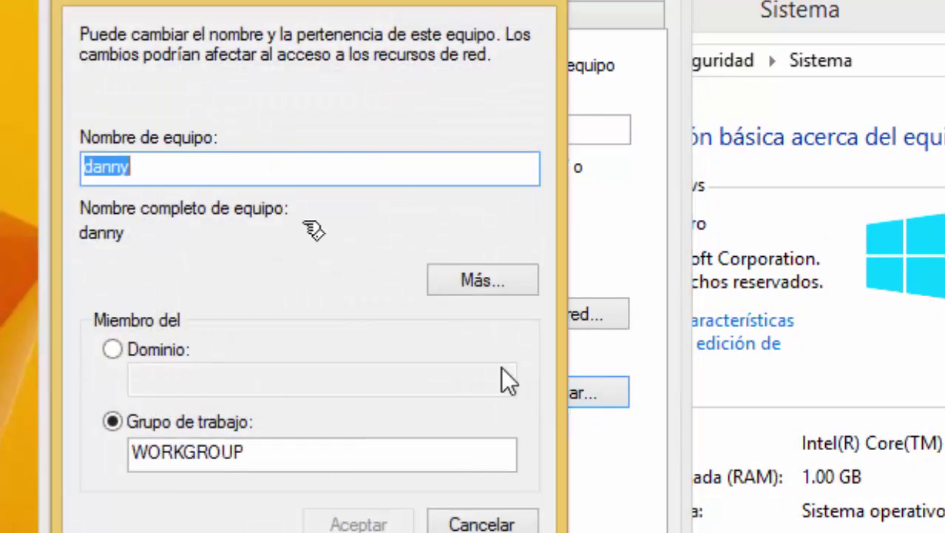
click(176, 166)
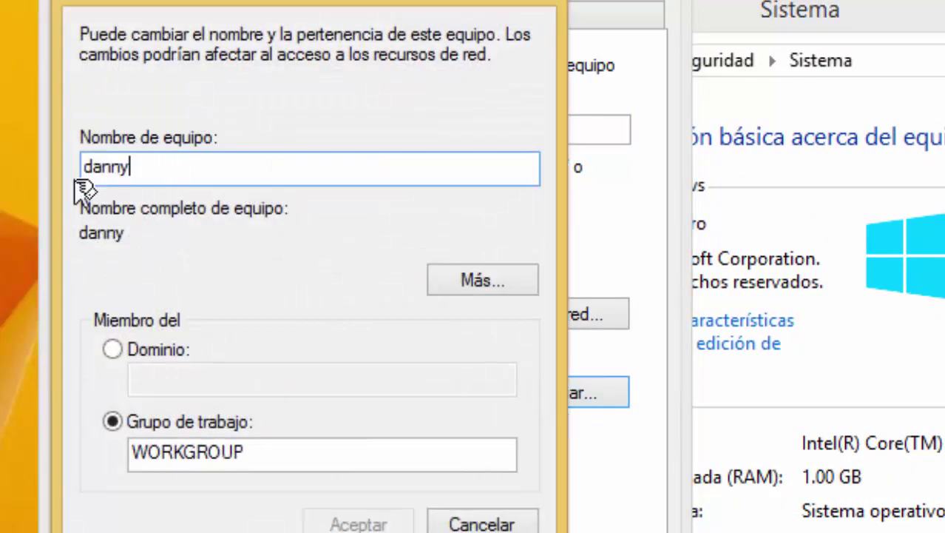
click(111, 351)
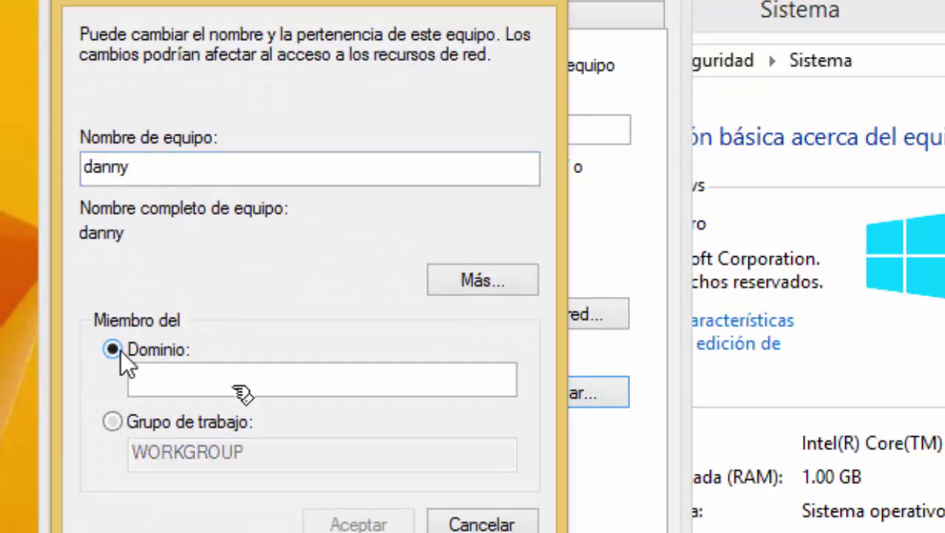
text(red)
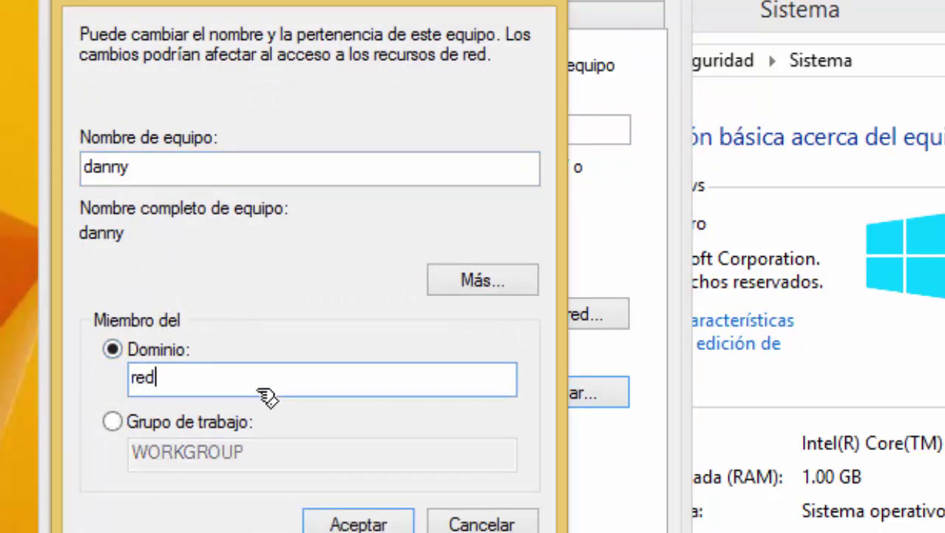
text(es.)
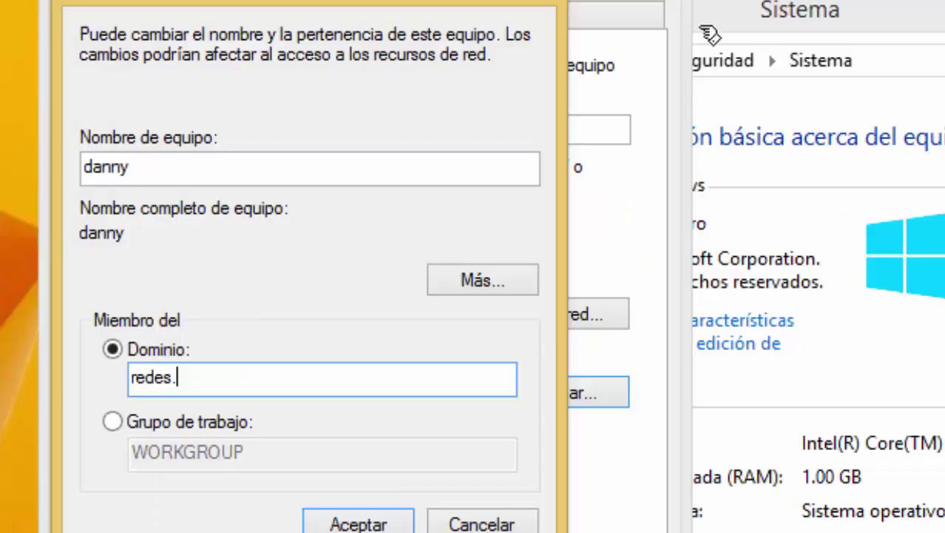
key(BackSpace)
key(BackSpace)
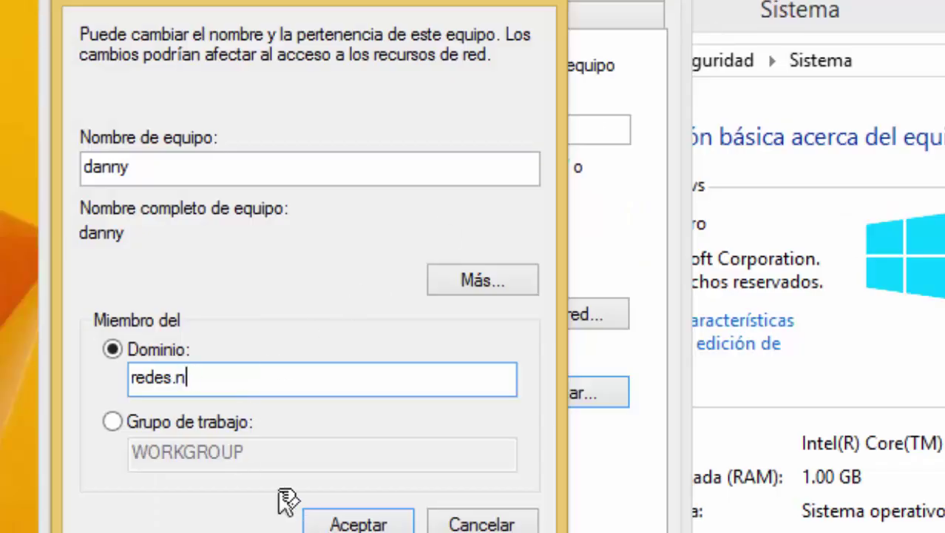
text(lan)
click(377, 519)
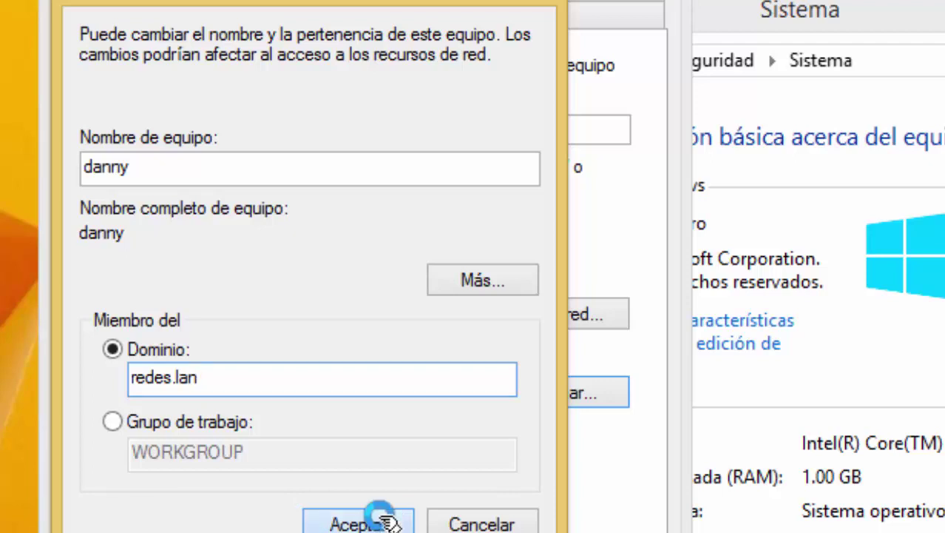
click(309, 251)
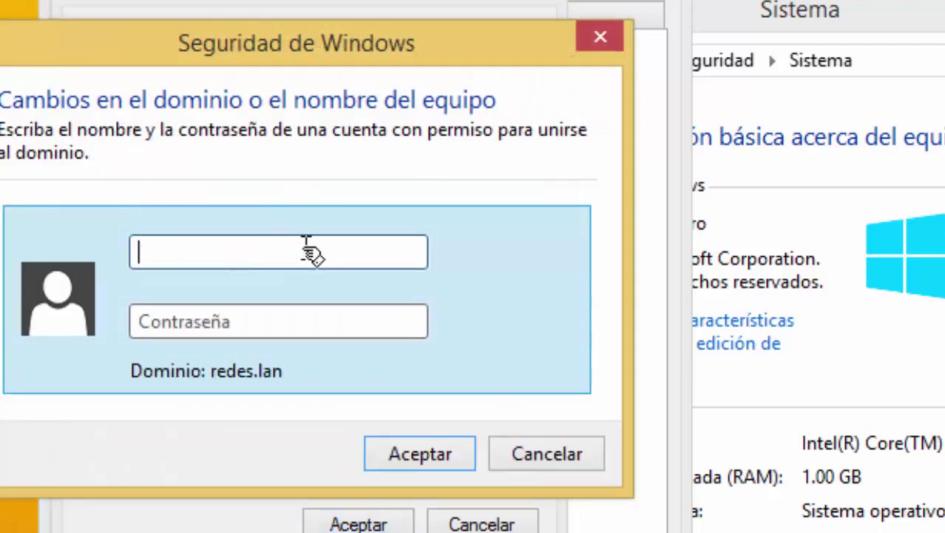
Enter the domain admin user name and password to join redes.lan.
text(danny)
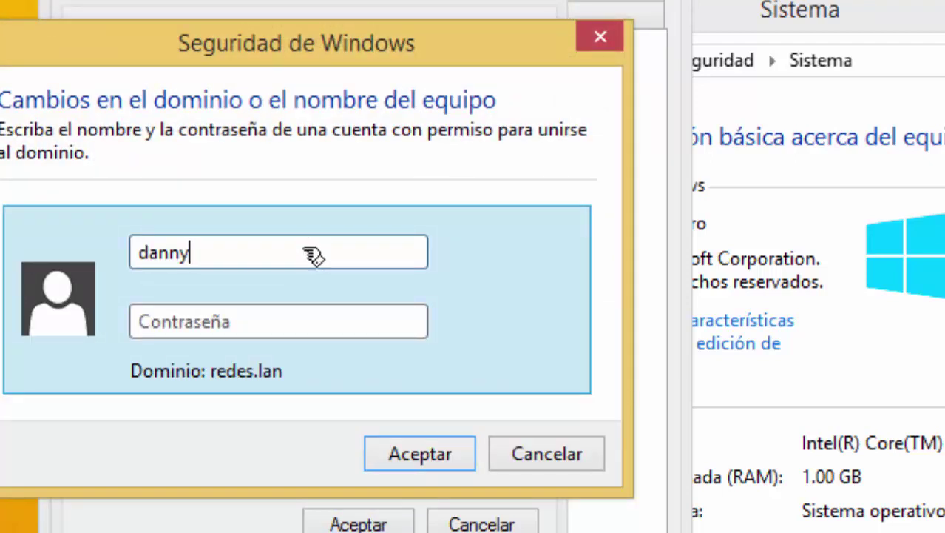
key(Tab)
text(••••)
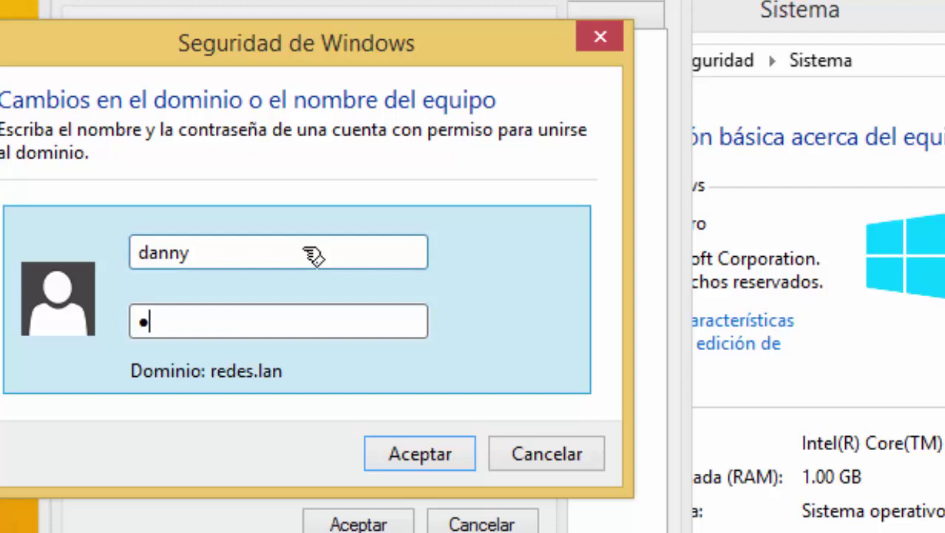
text(••••)
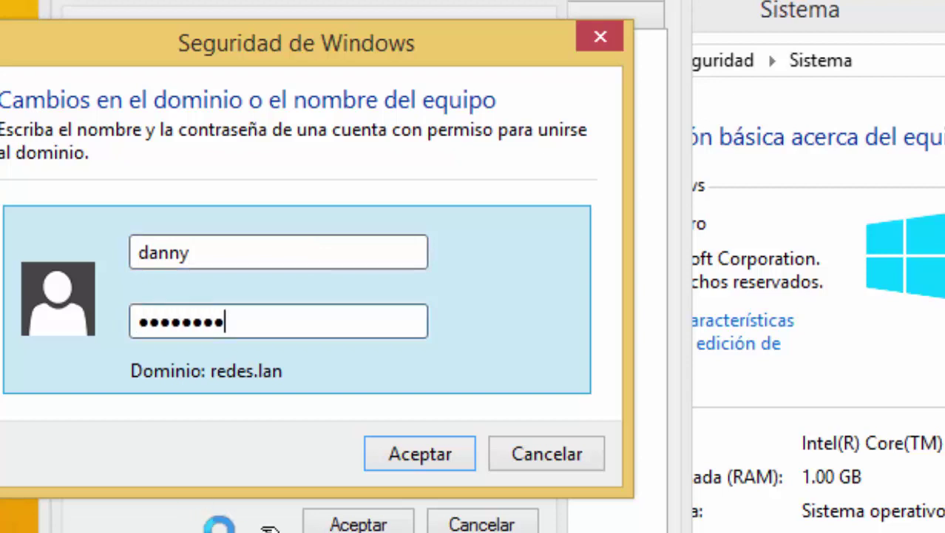
click(434, 456)
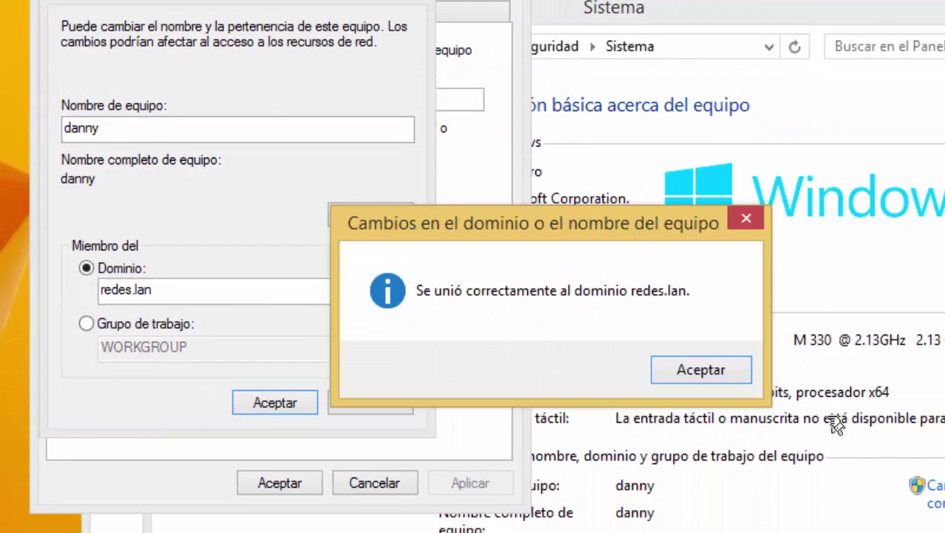
Accept the welcome and restart notices, close System Properties, and restart now.
click(711, 376)
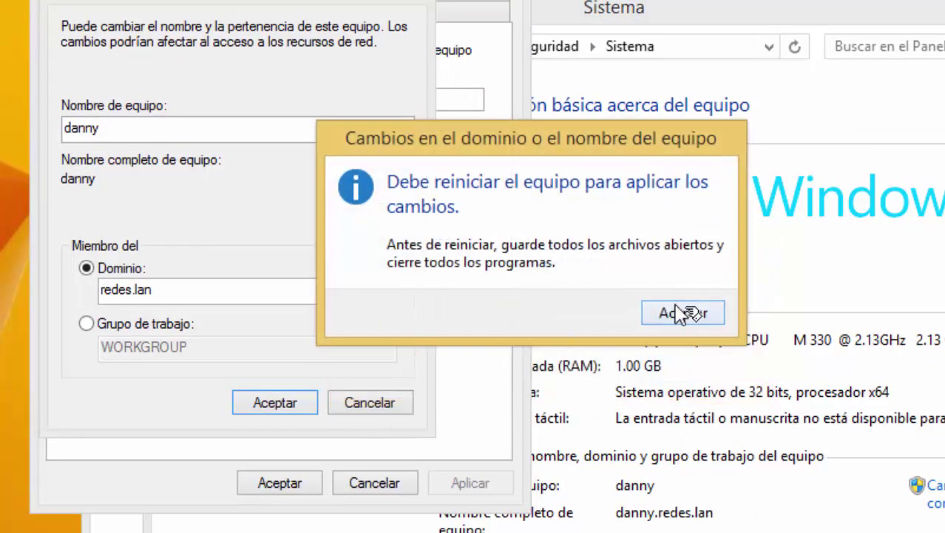
click(683, 314)
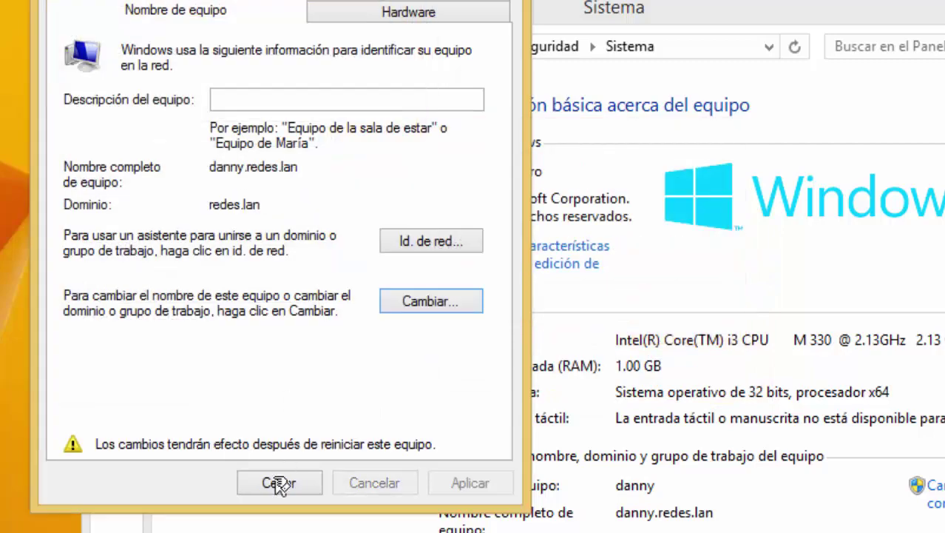
click(279, 482)
click(532, 311)
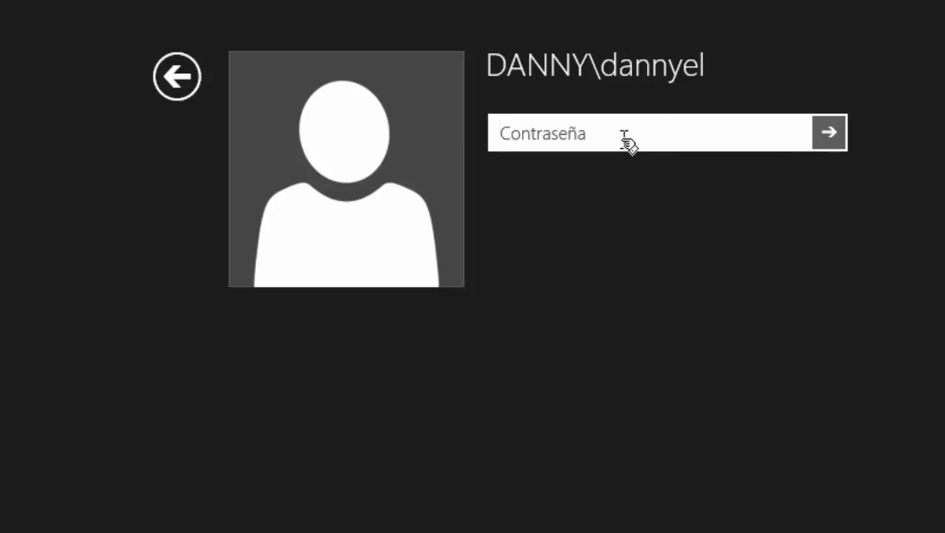
Try the local account password and dismiss the wrong-password error.
text(••)
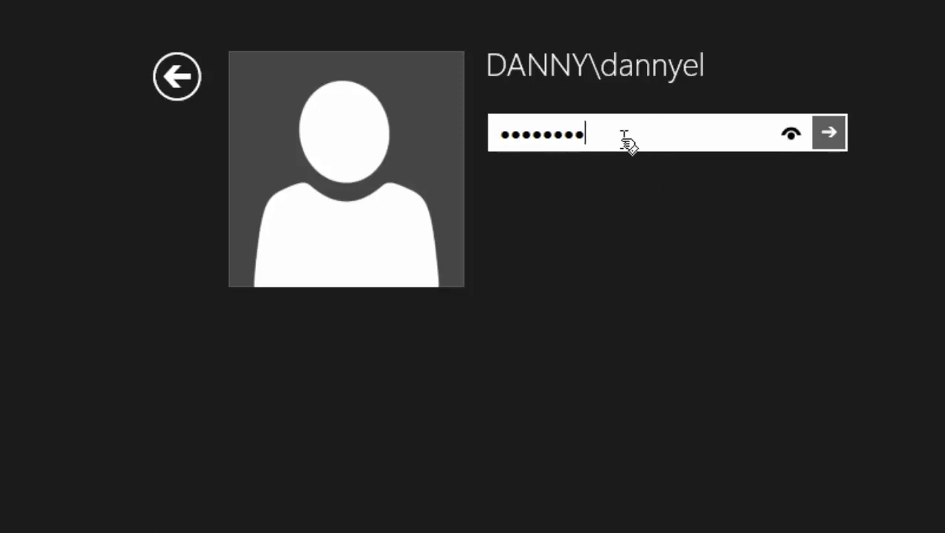
key(Return)
click(566, 177)
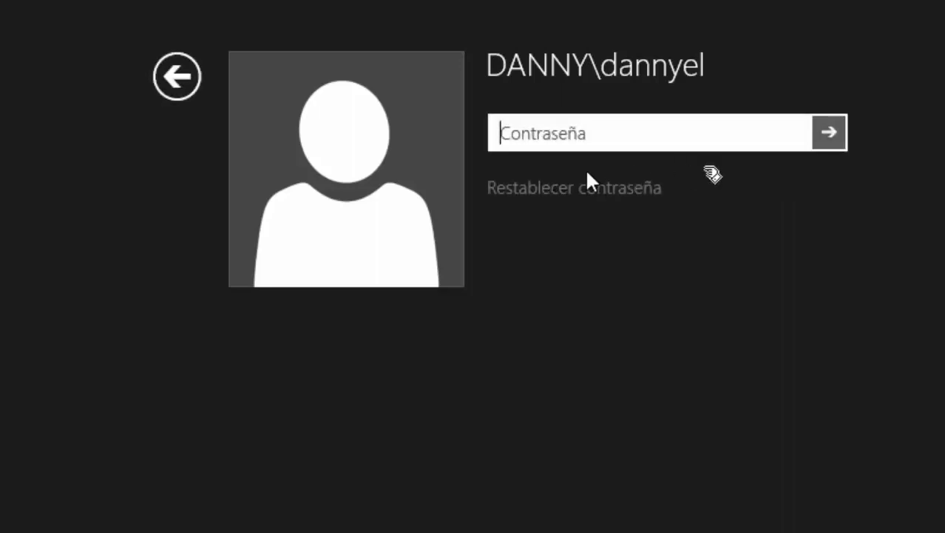
Sign in as Otro usuario with the REDES domain user's name and password.
click(178, 85)
click(694, 171)
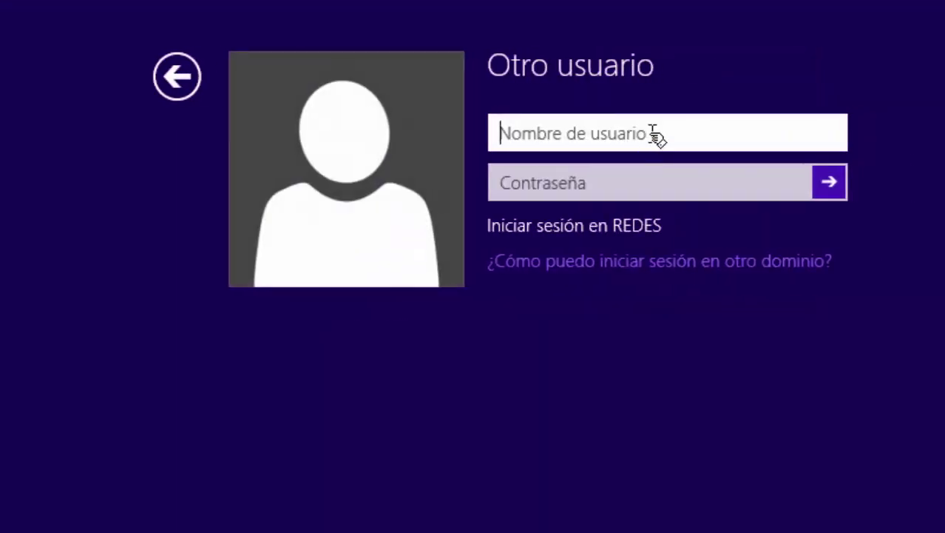
text(dannny)
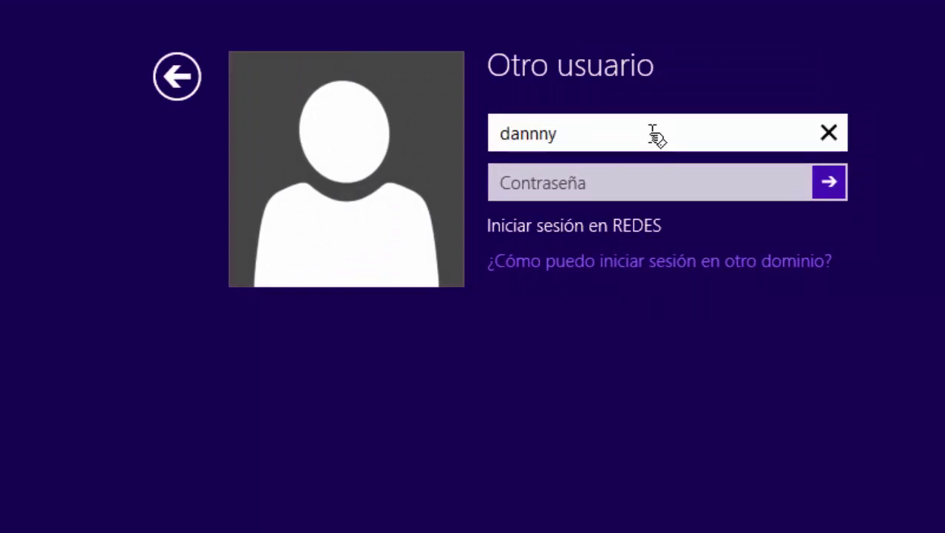
text(y)
key(Tab)
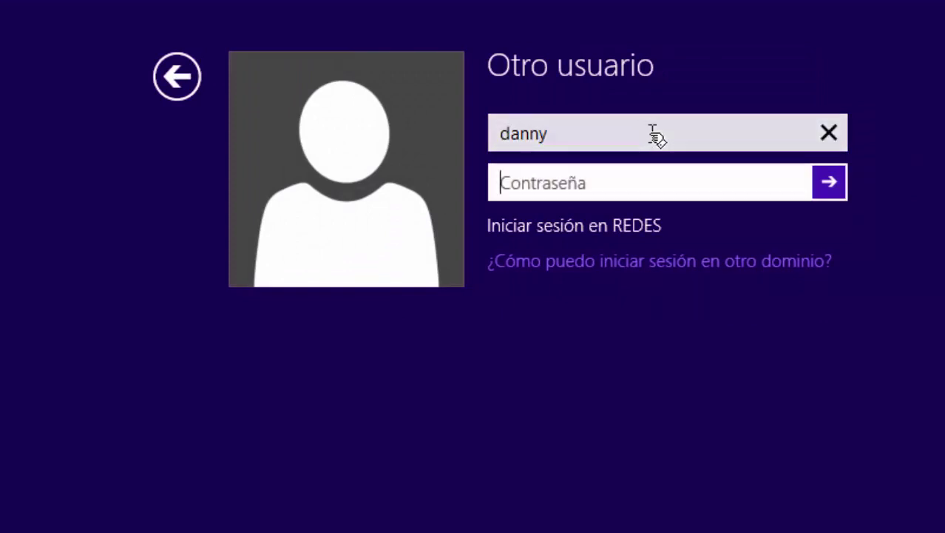
text(••••••••)
key(Return)
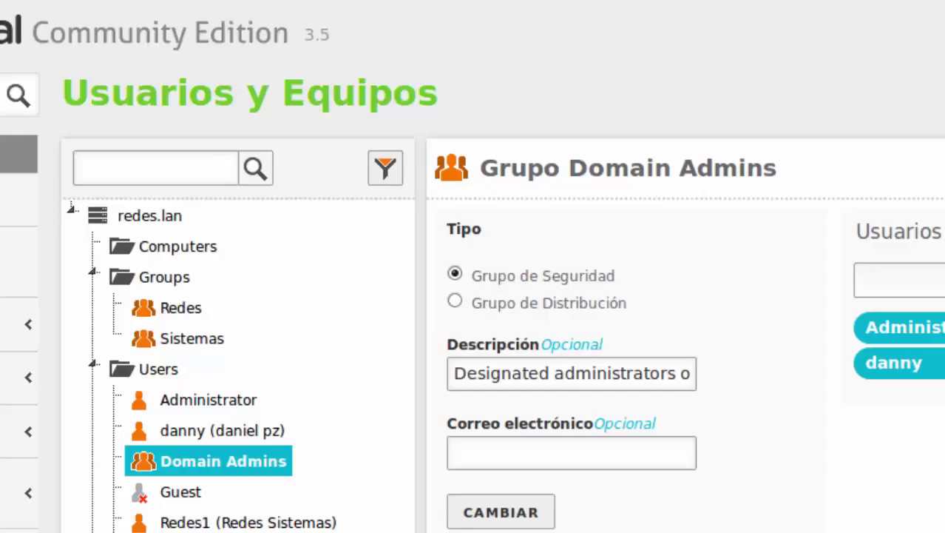
Select the Computers folder under redes.lan in the Usuarios y Equipos tree.
click(181, 247)
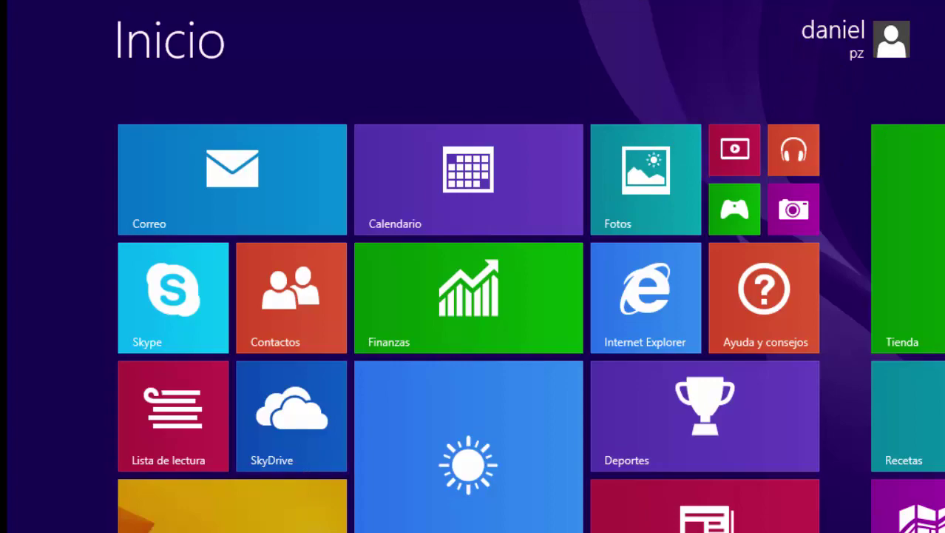
Sign the current domain user out from the Start screen.
click(290, 510)
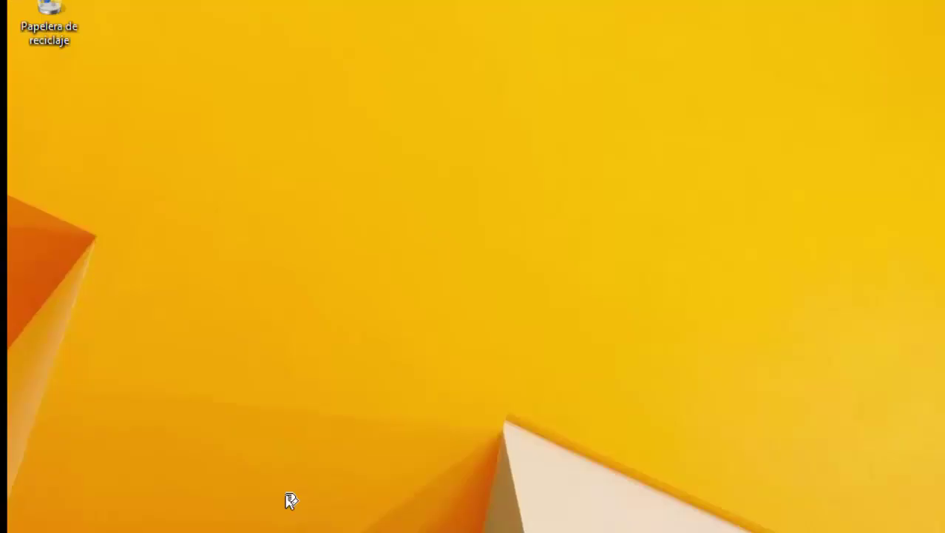
key(super)
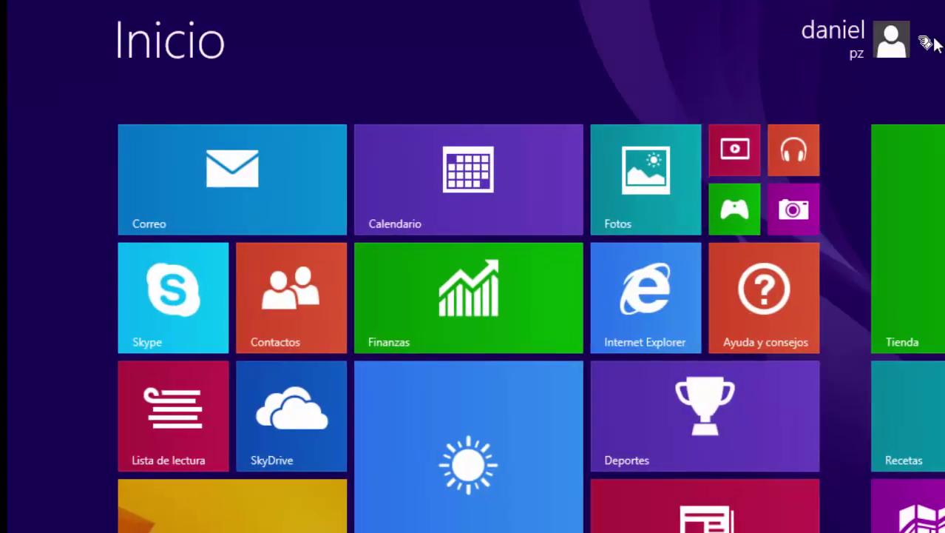
click(915, 46)
click(865, 164)
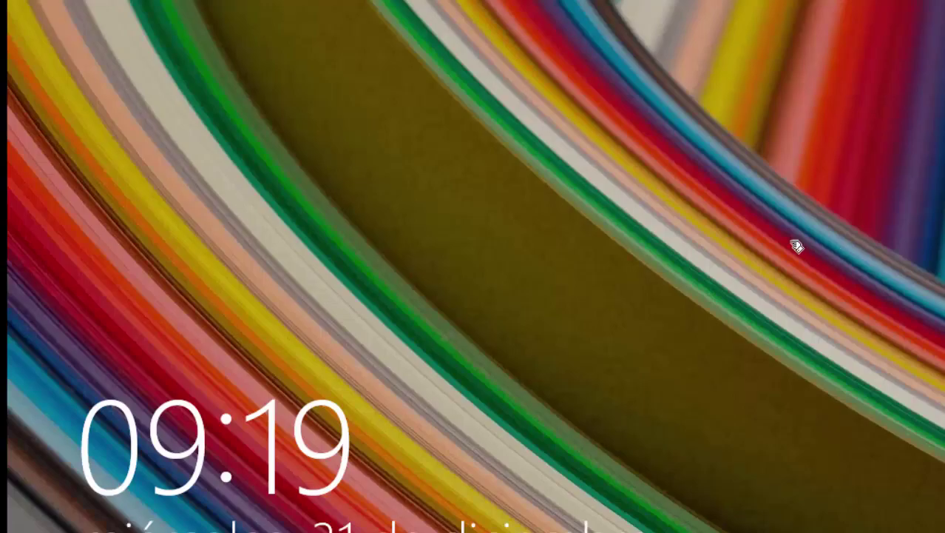
Choose Otro usuario on the sign-in screen and enter the user name redes1.
click(648, 225)
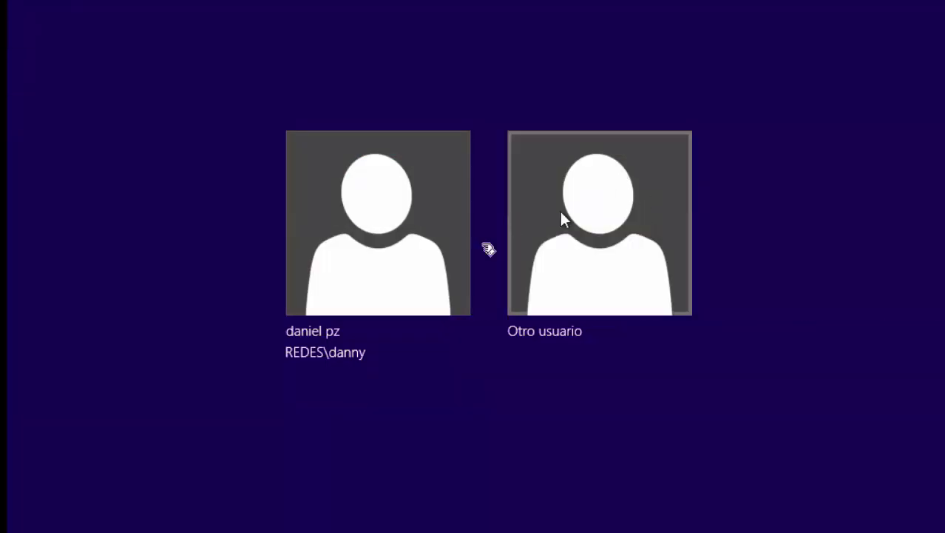
click(611, 284)
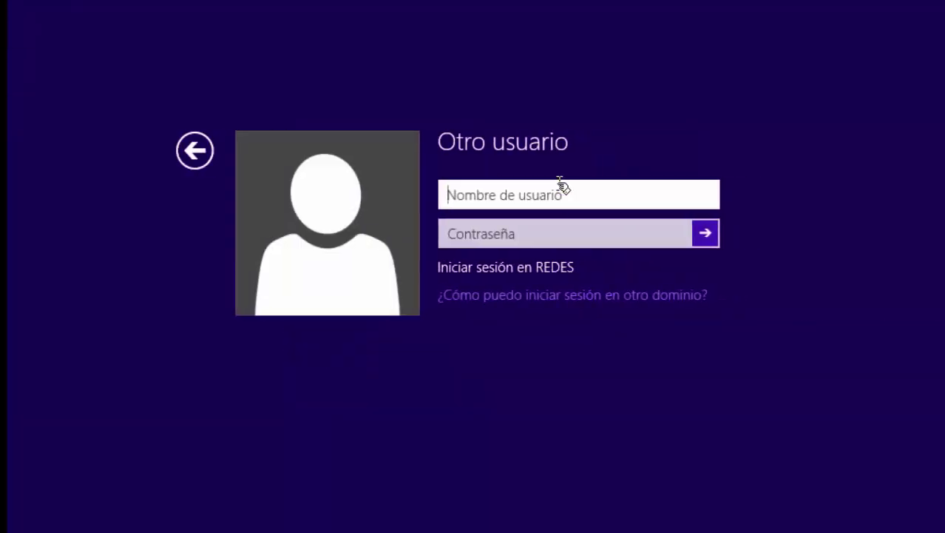
text(redes1)
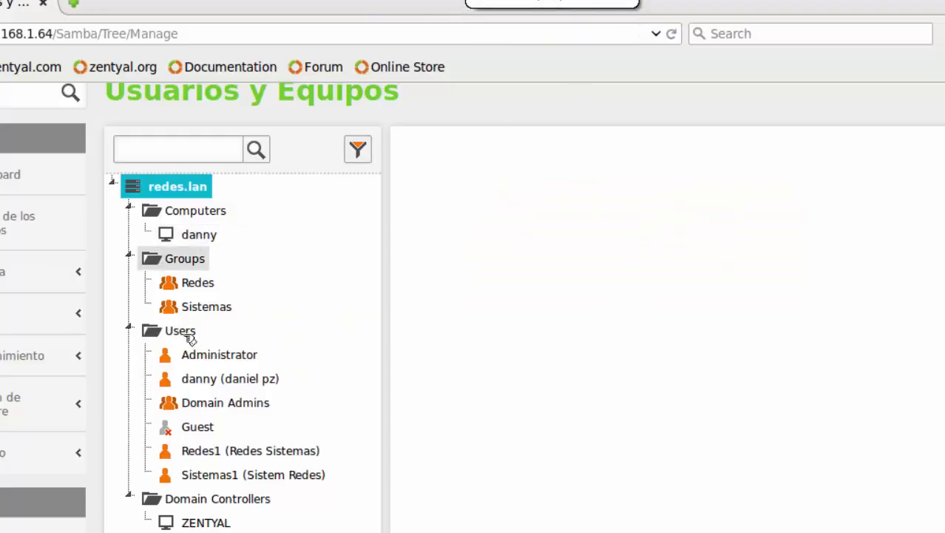
click(215, 451)
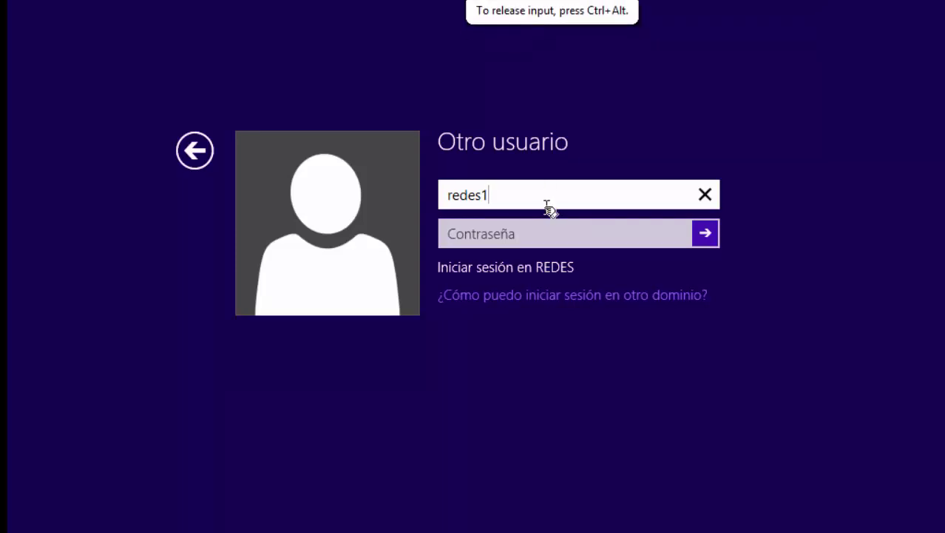
key(Home)
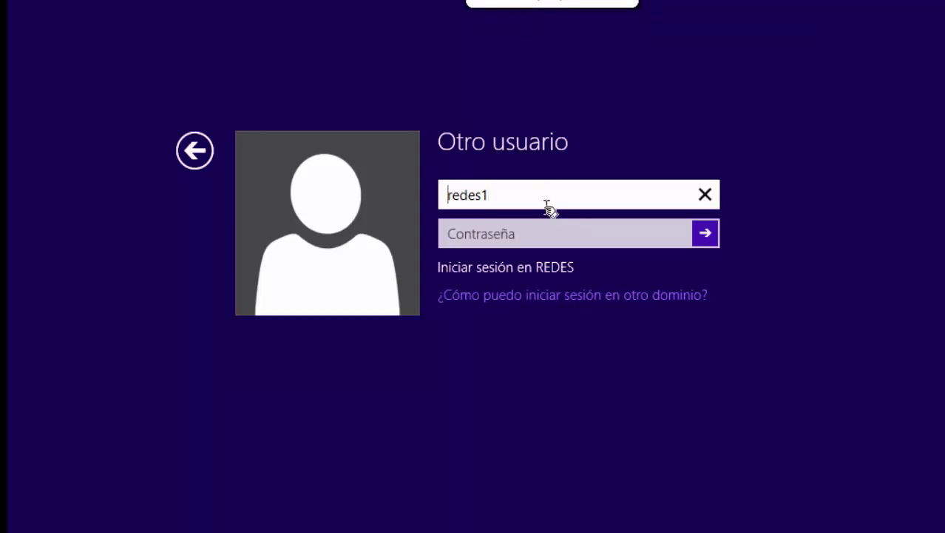
Correct the user name to Redes1, enter its password and sign in.
key(Delete)
text(R)
click(533, 236)
text(********)
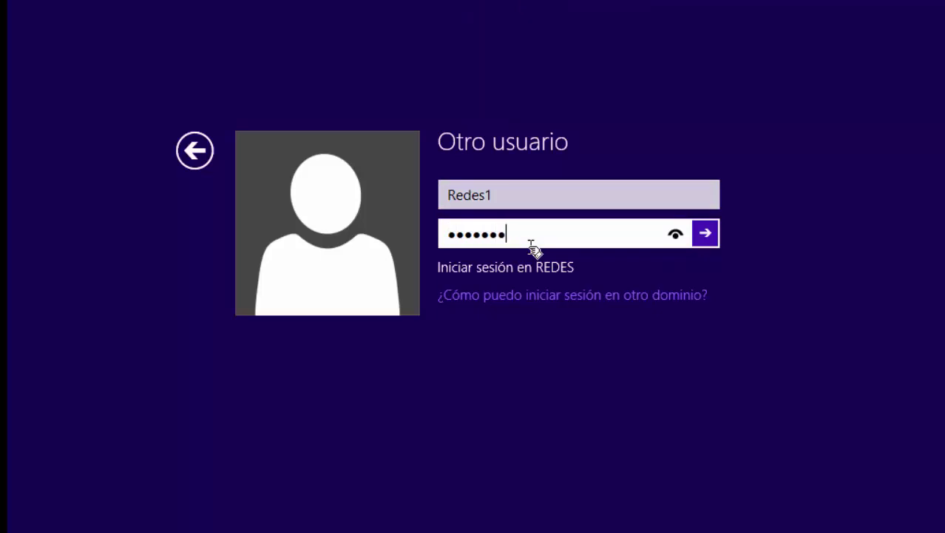
key(Return)
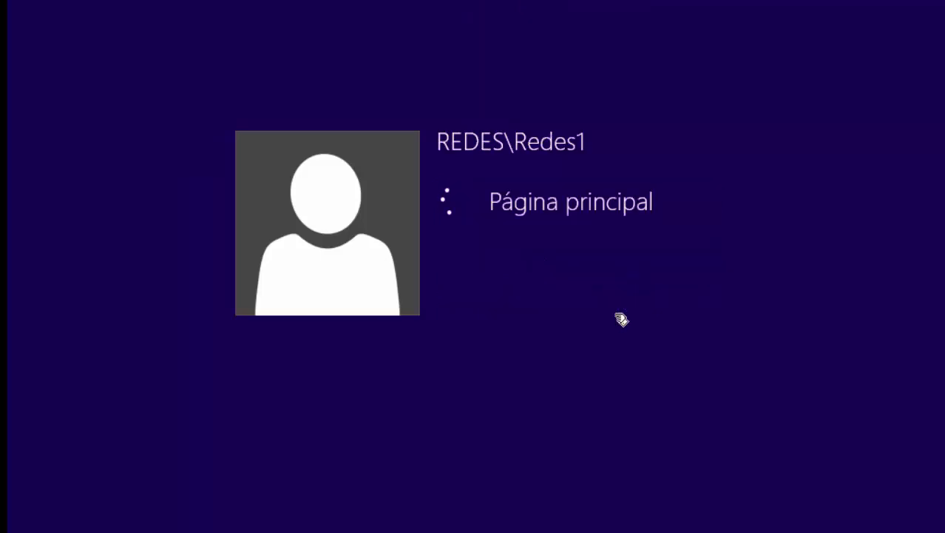